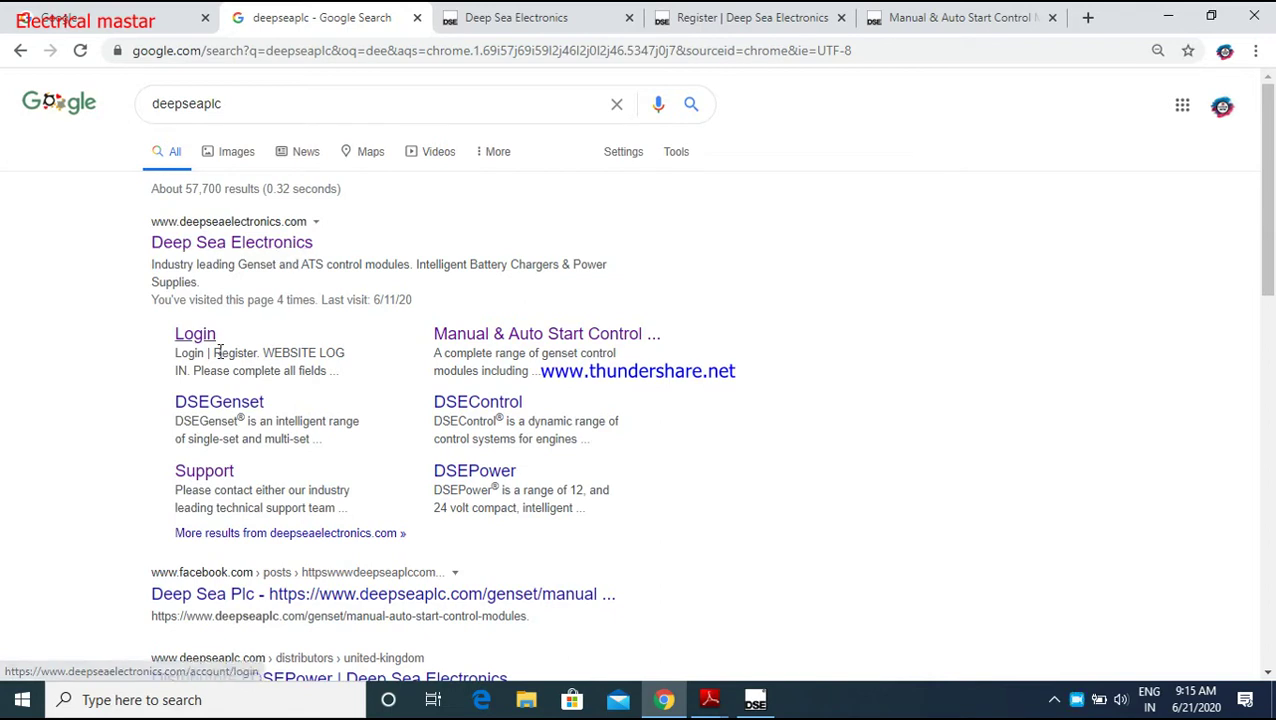
Open the Deep Sea Electronics homepage from the deepseaplc search results.
click(561, 17)
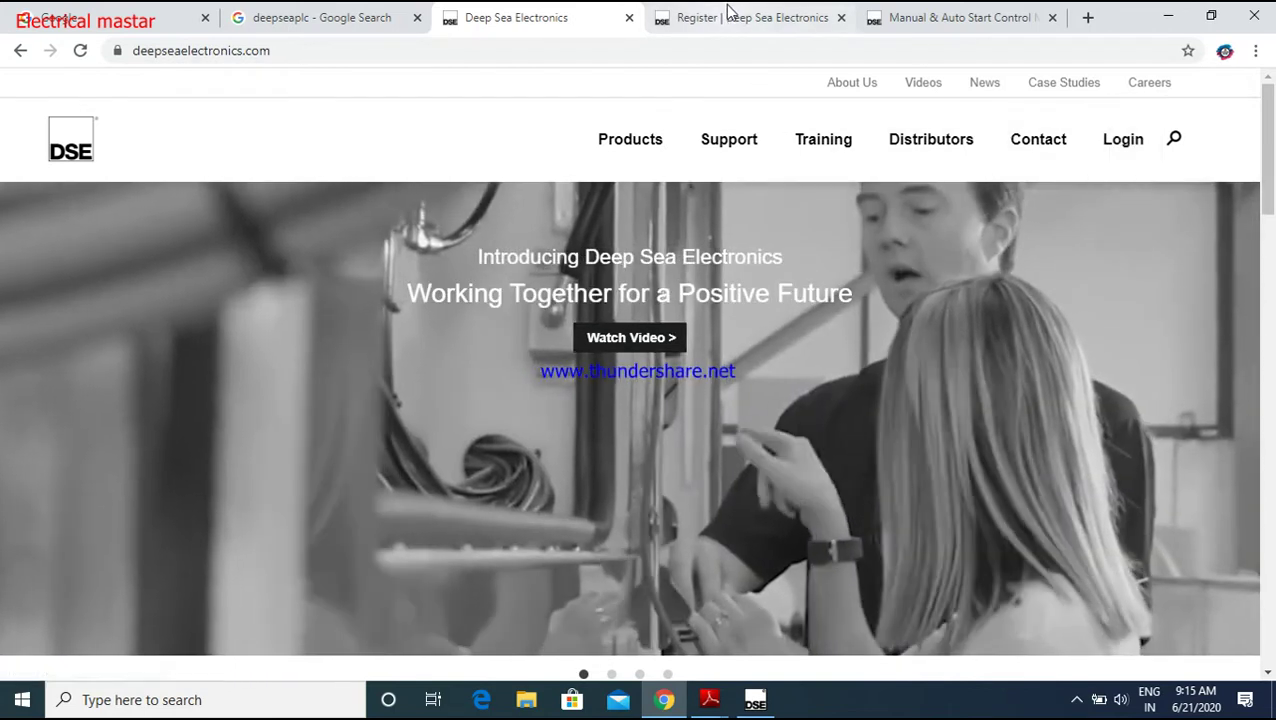
Look over the blank website registration form, then return to the Deep Sea Electronics home page.
click(742, 17)
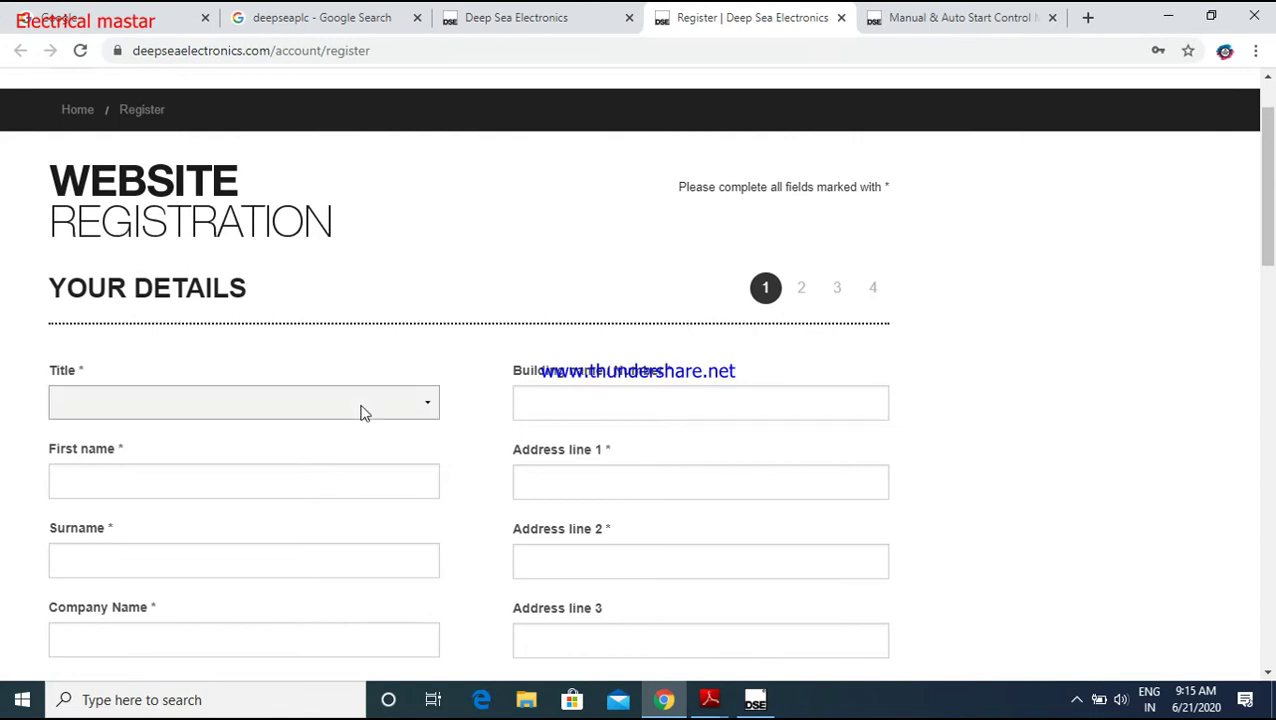
scroll(356, 400, down, 2)
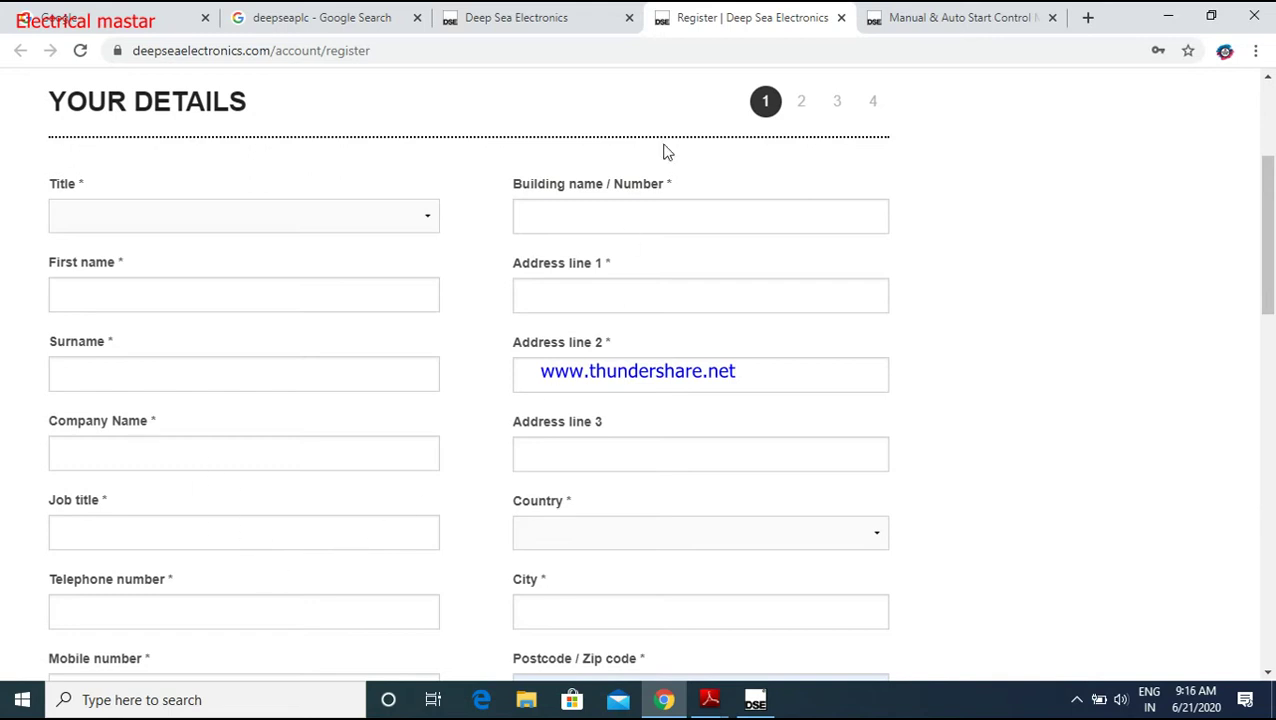
scroll(601, 459, down, 2)
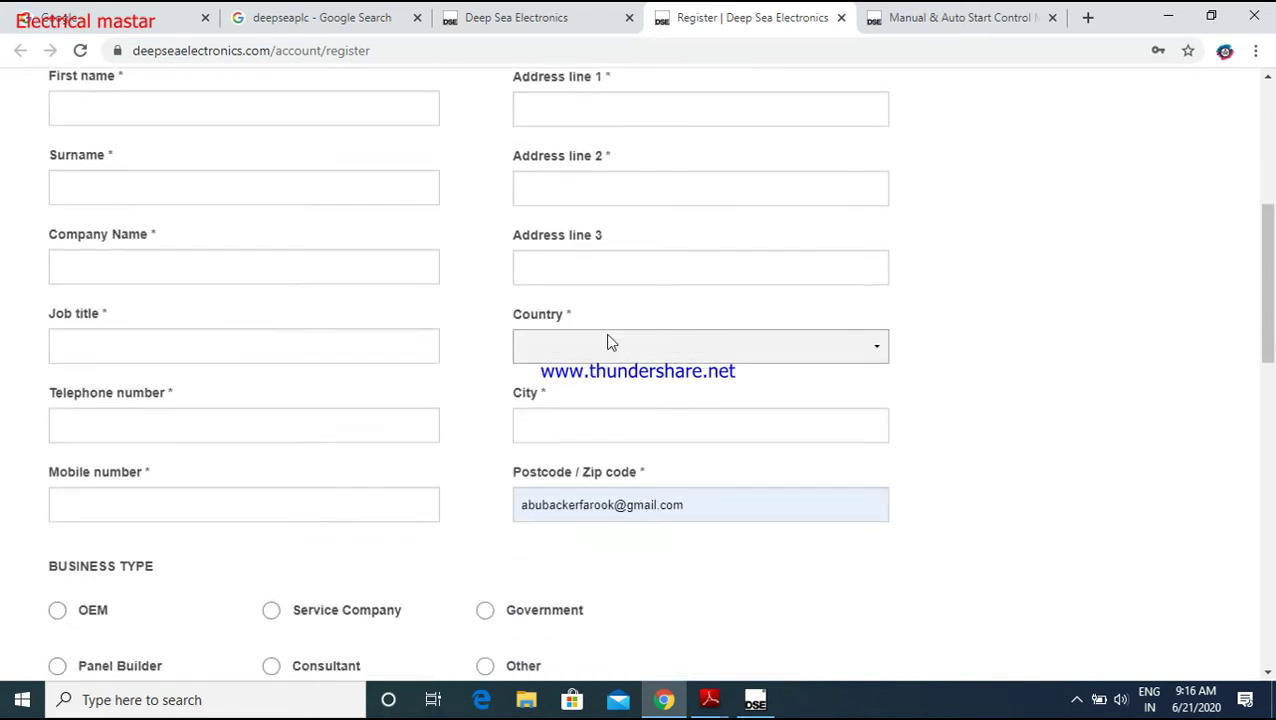
scroll(692, 450, up, 3)
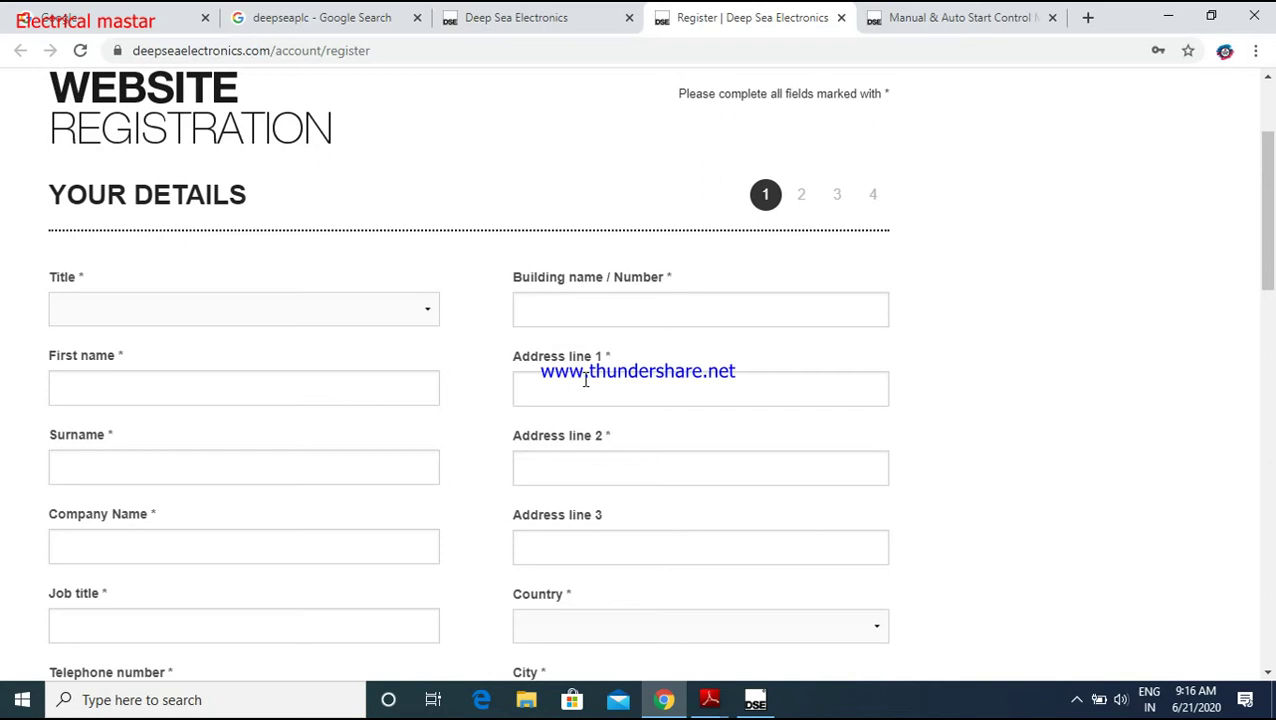
click(556, 19)
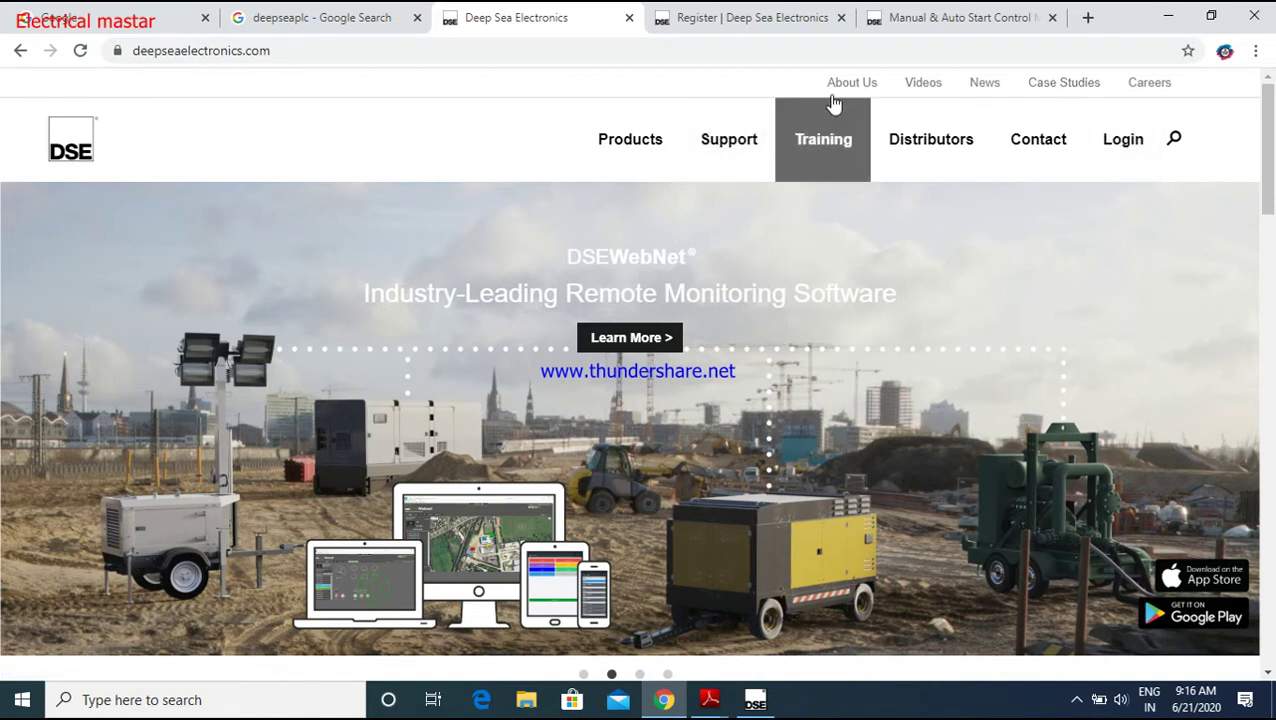
Go to Products and choose Manual & Auto Start Control Modules under DSEGenset.
click(642, 158)
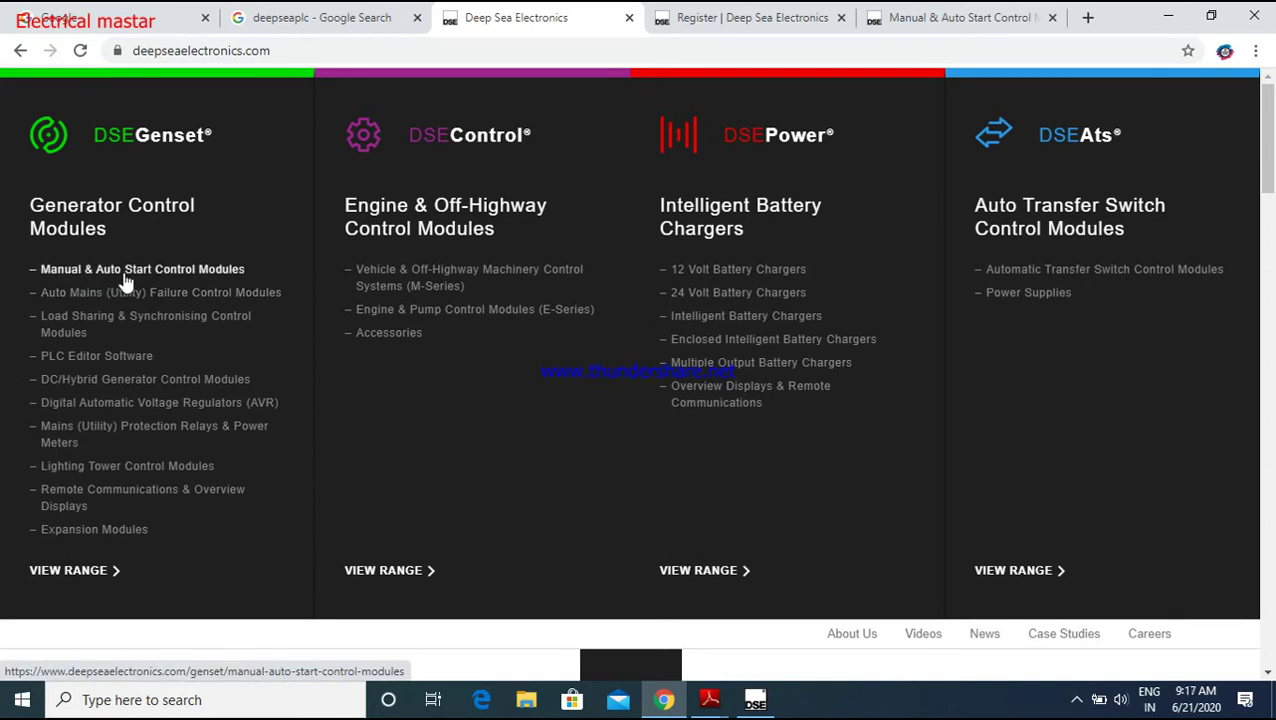
click(206, 271)
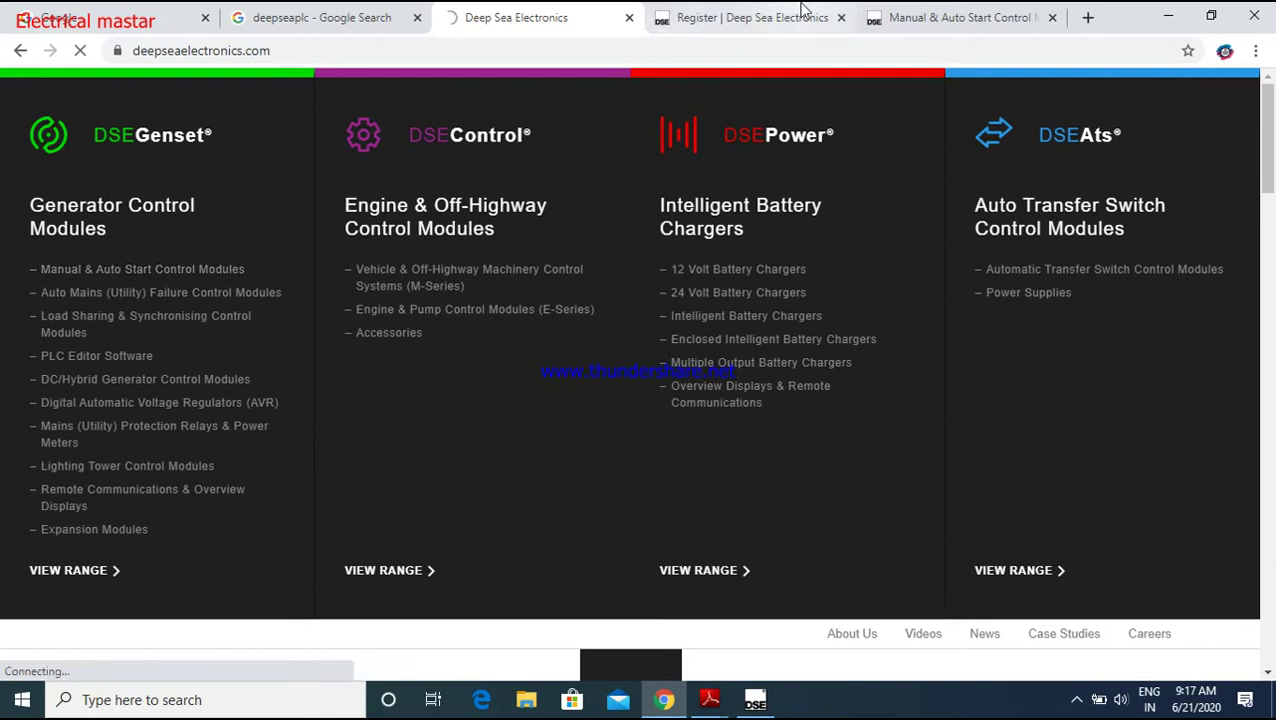
Open the DSE7310 MKII product page from the Manual & Auto Start Control Modules list.
click(924, 18)
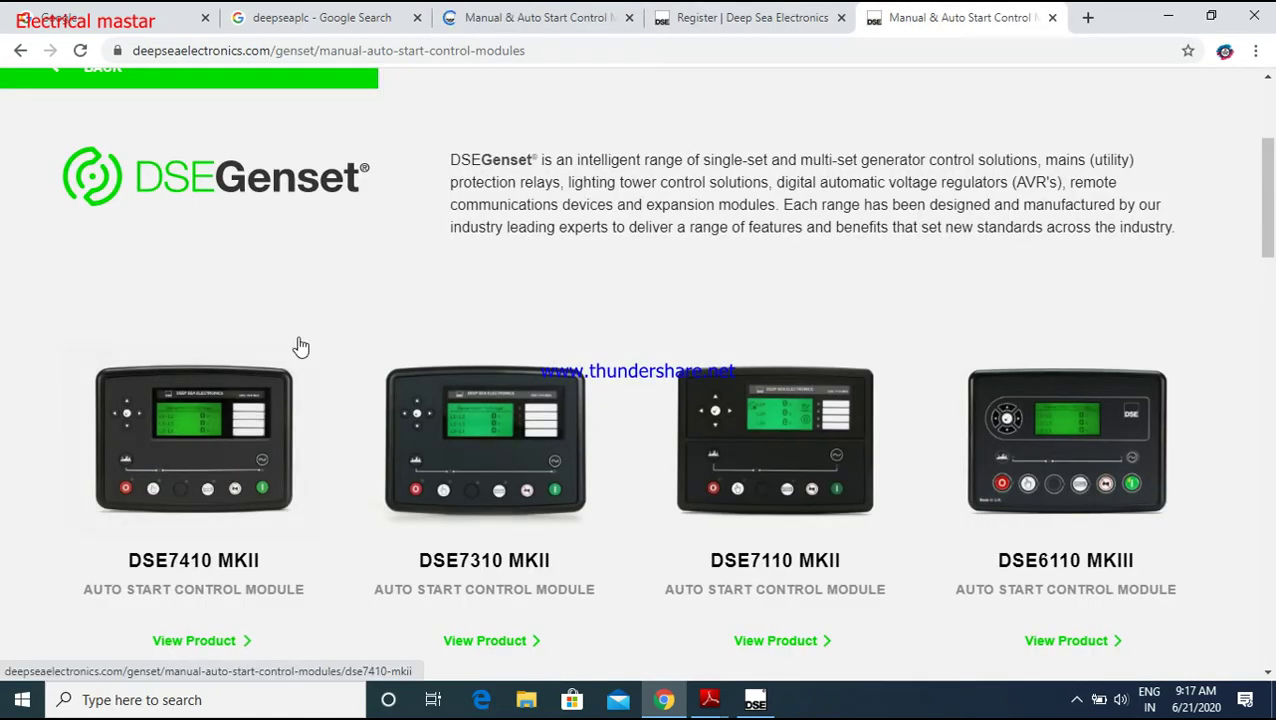
scroll(580, 346, down, 1)
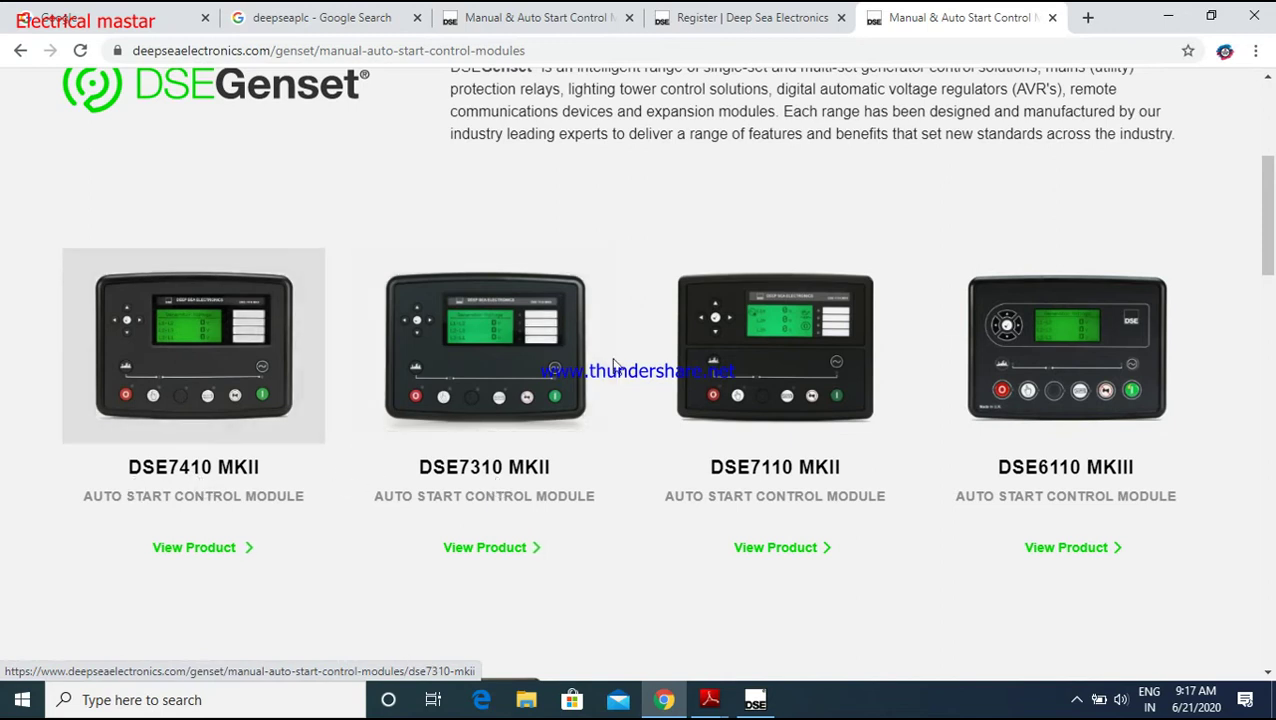
click(482, 550)
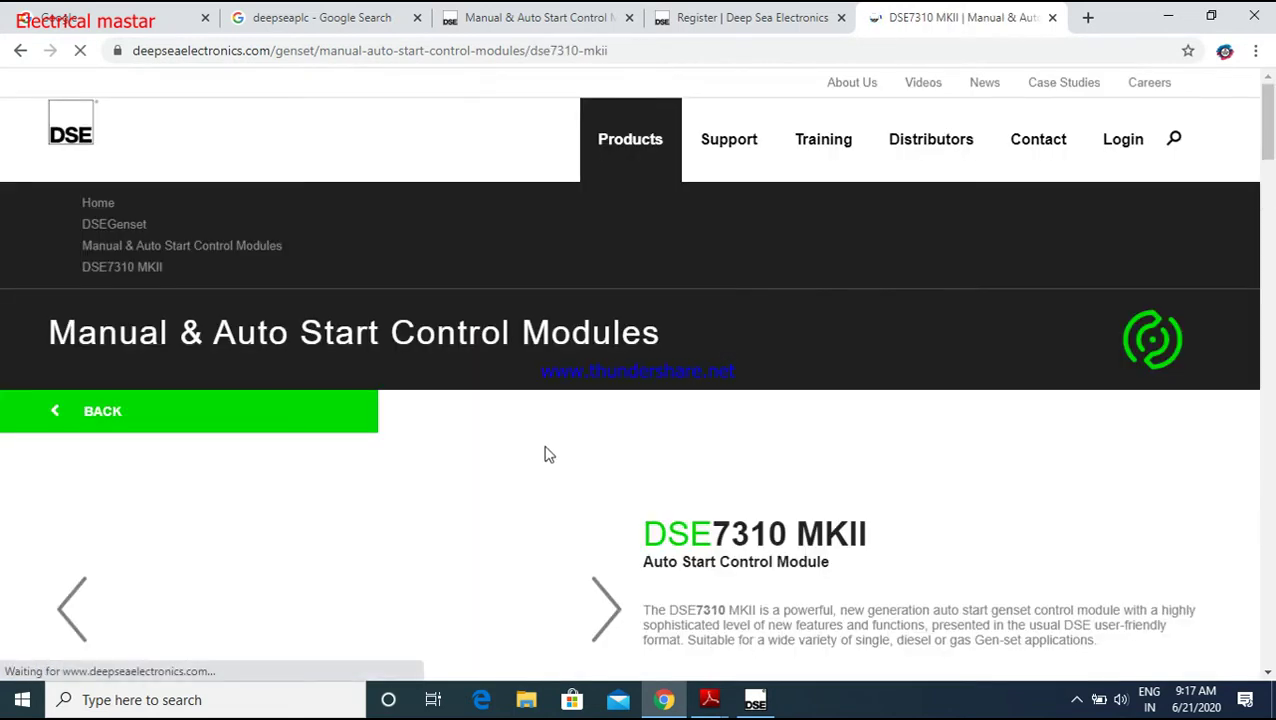
Scroll down to the DSE7310 MKII download categories, then minimise the browser to the desktop.
scroll(596, 408, down, 1)
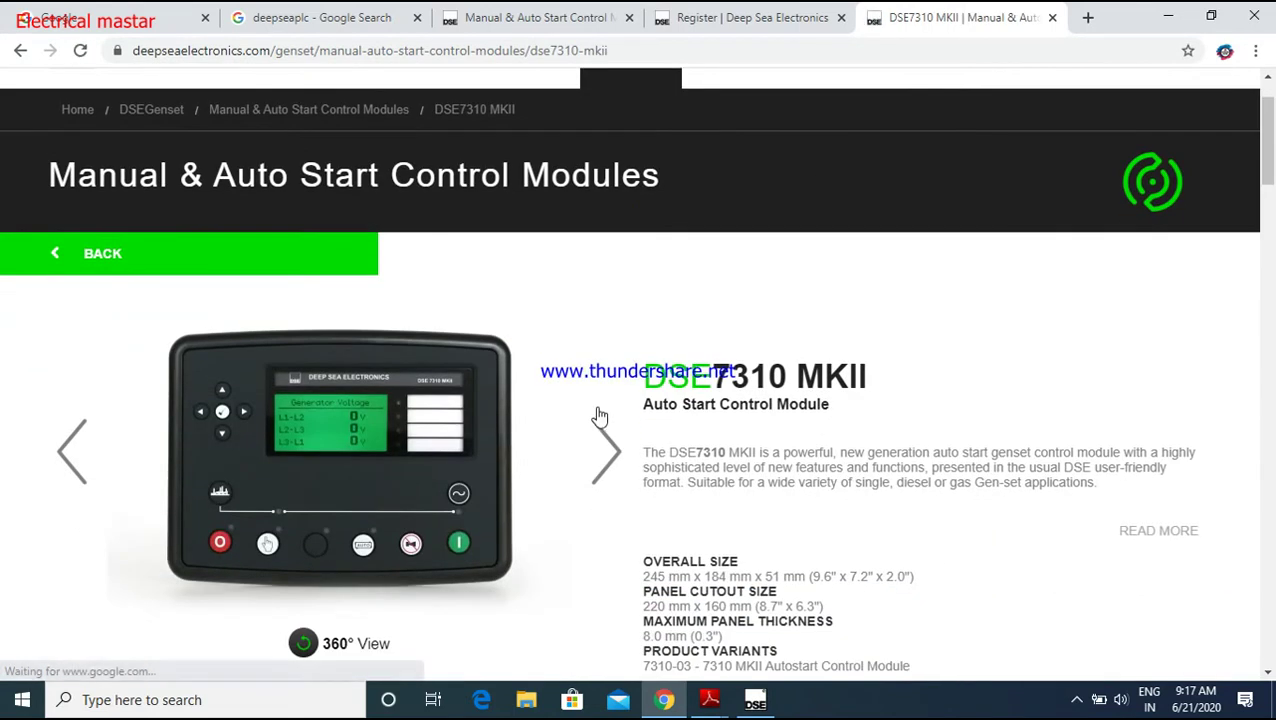
scroll(598, 414, down, 3)
scroll(600, 410, down, 2)
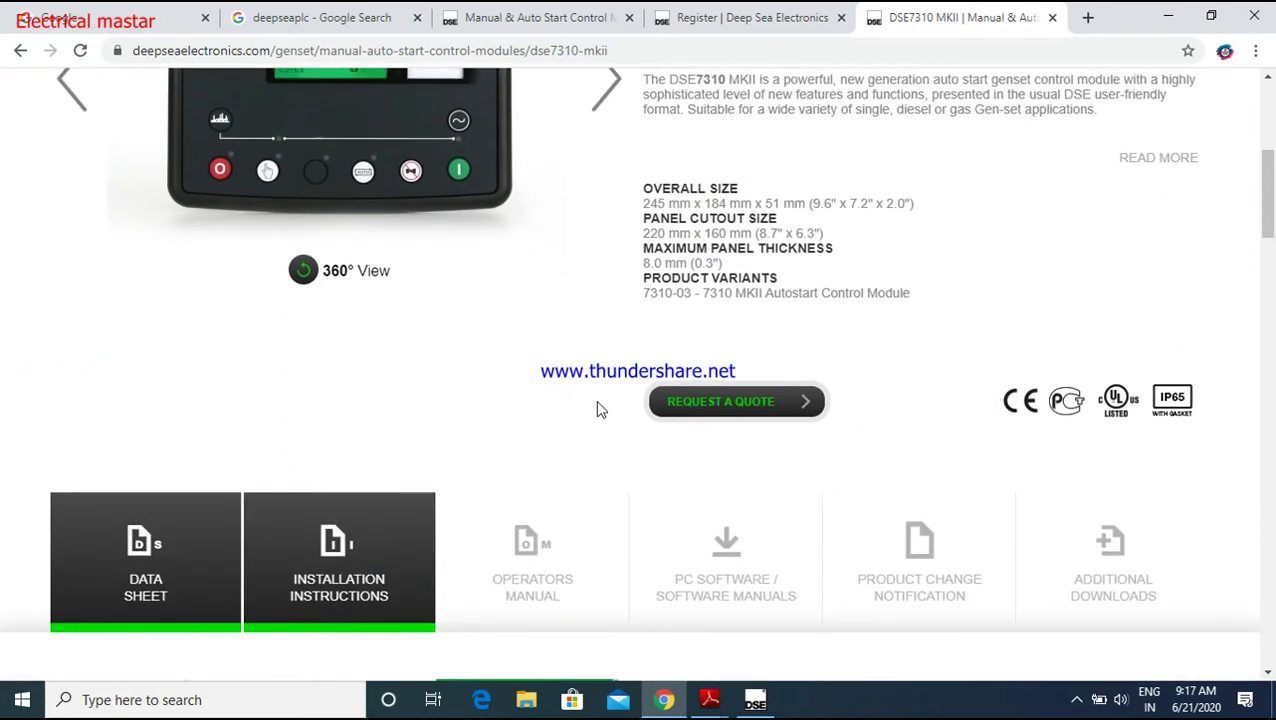
scroll(598, 407, down, 2)
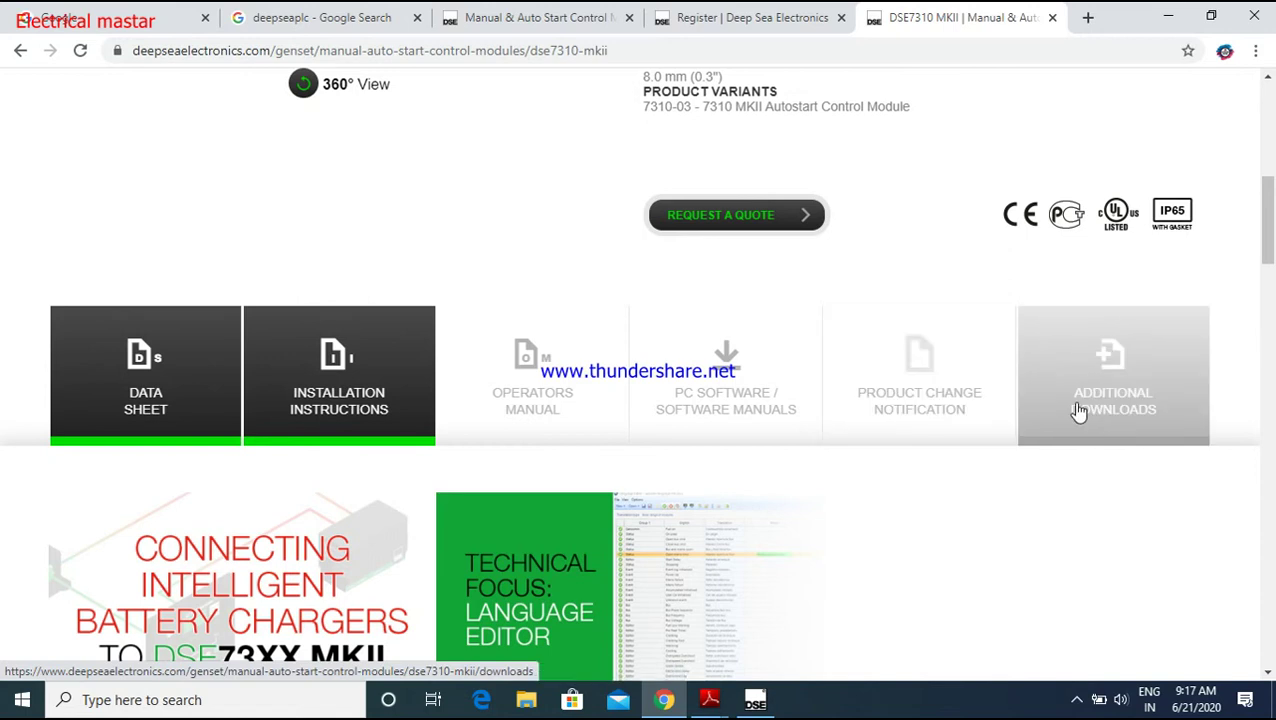
scroll(604, 421, down, 2)
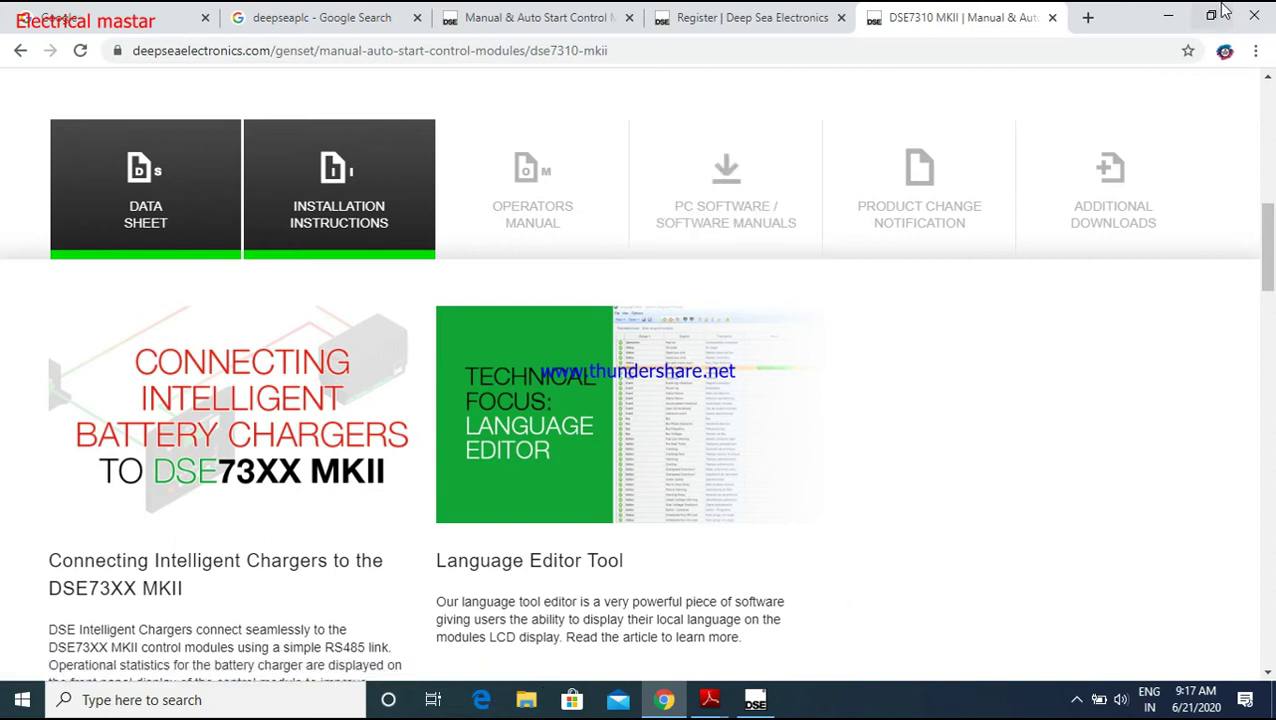
click(1172, 20)
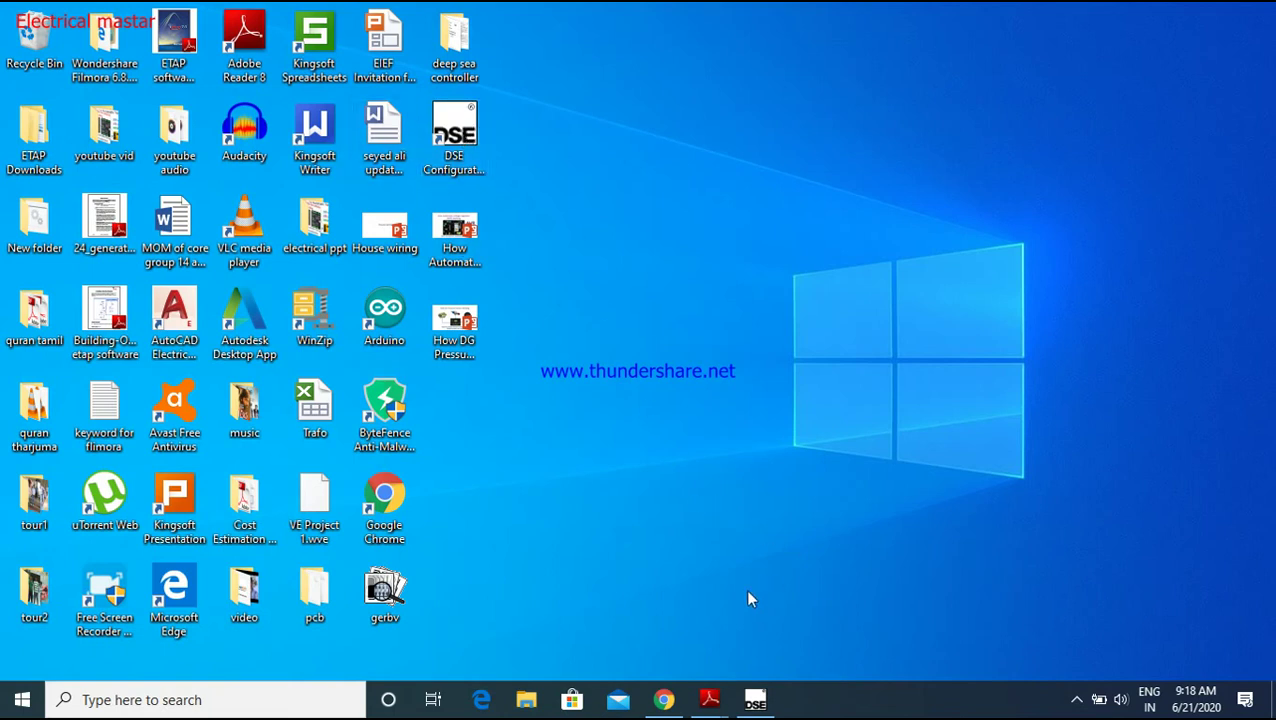
Bring the installation manual PDF forward and scroll to page 7's installation progress screenshot.
mouse_move(710, 699)
click(766, 624)
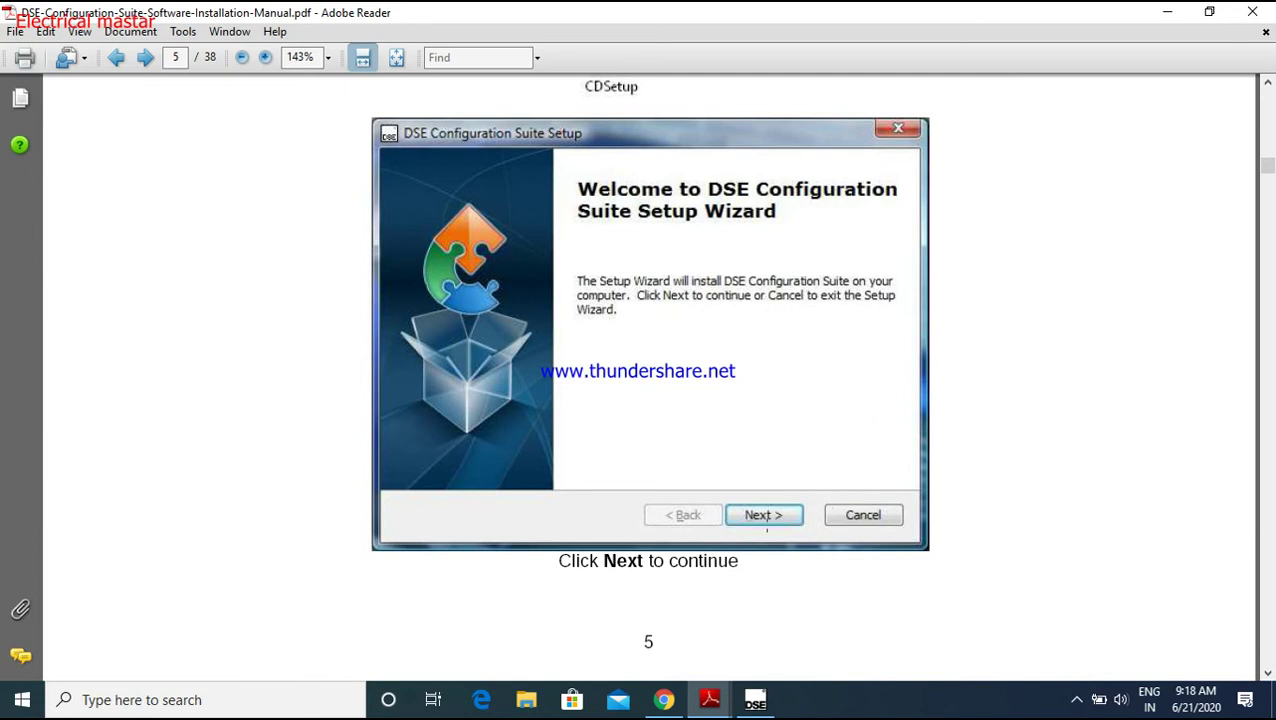
scroll(828, 404, down, 10)
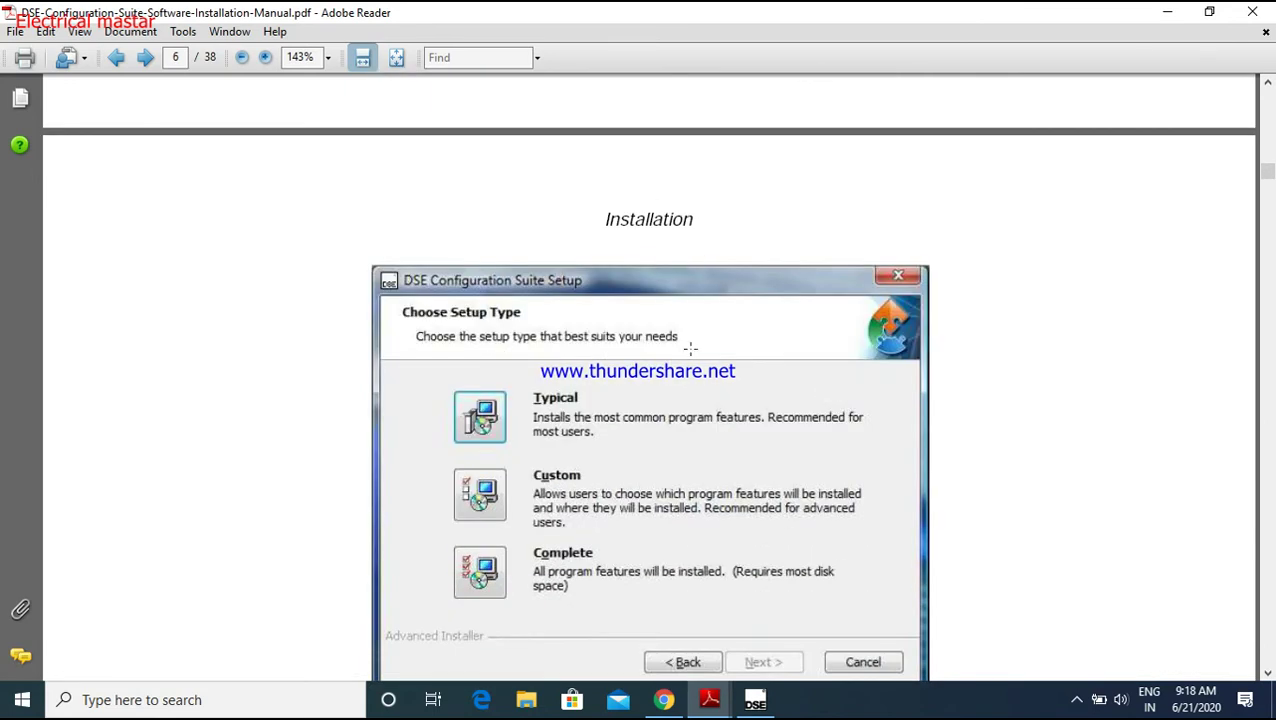
scroll(640, 335, down, 2)
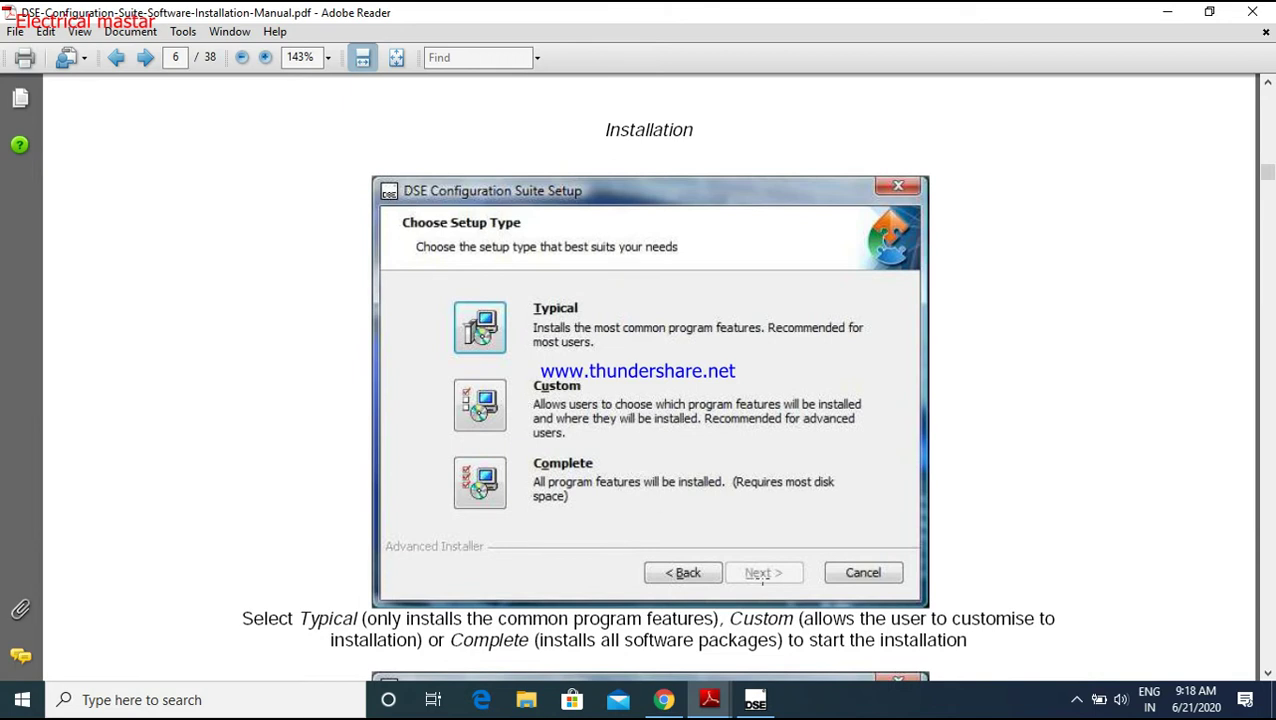
scroll(442, 457, down, 5)
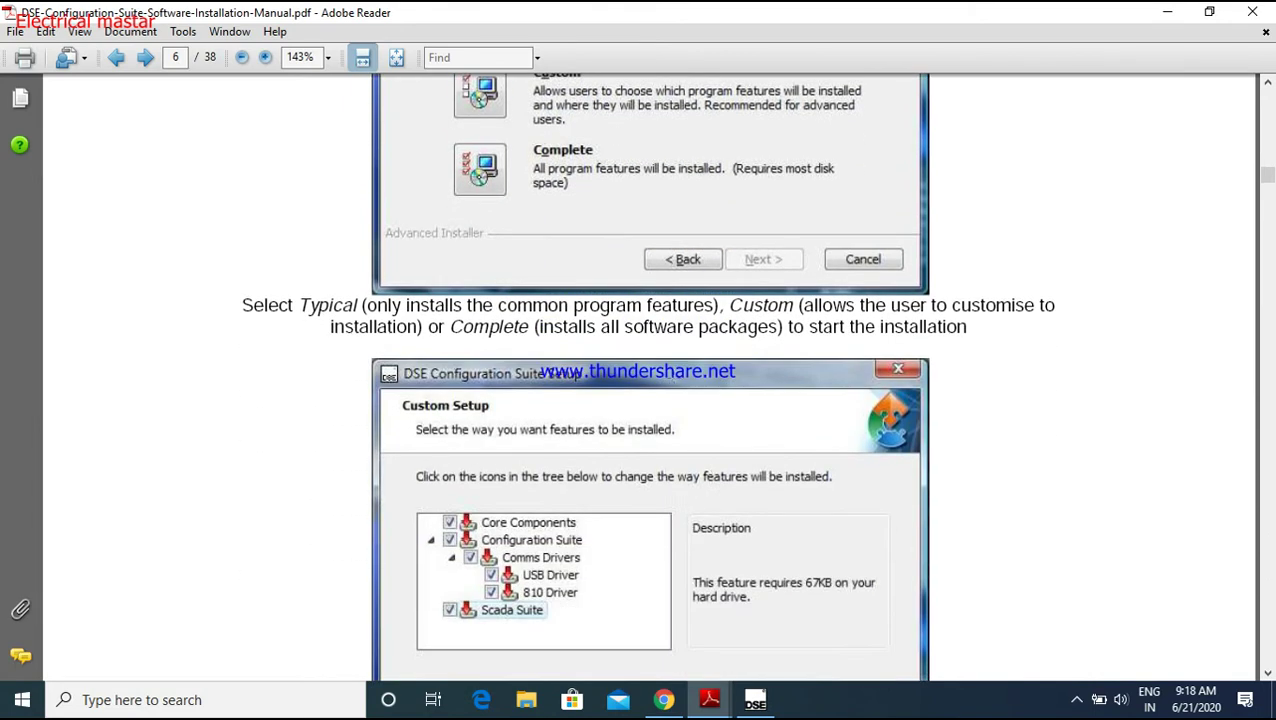
scroll(442, 457, down, 3)
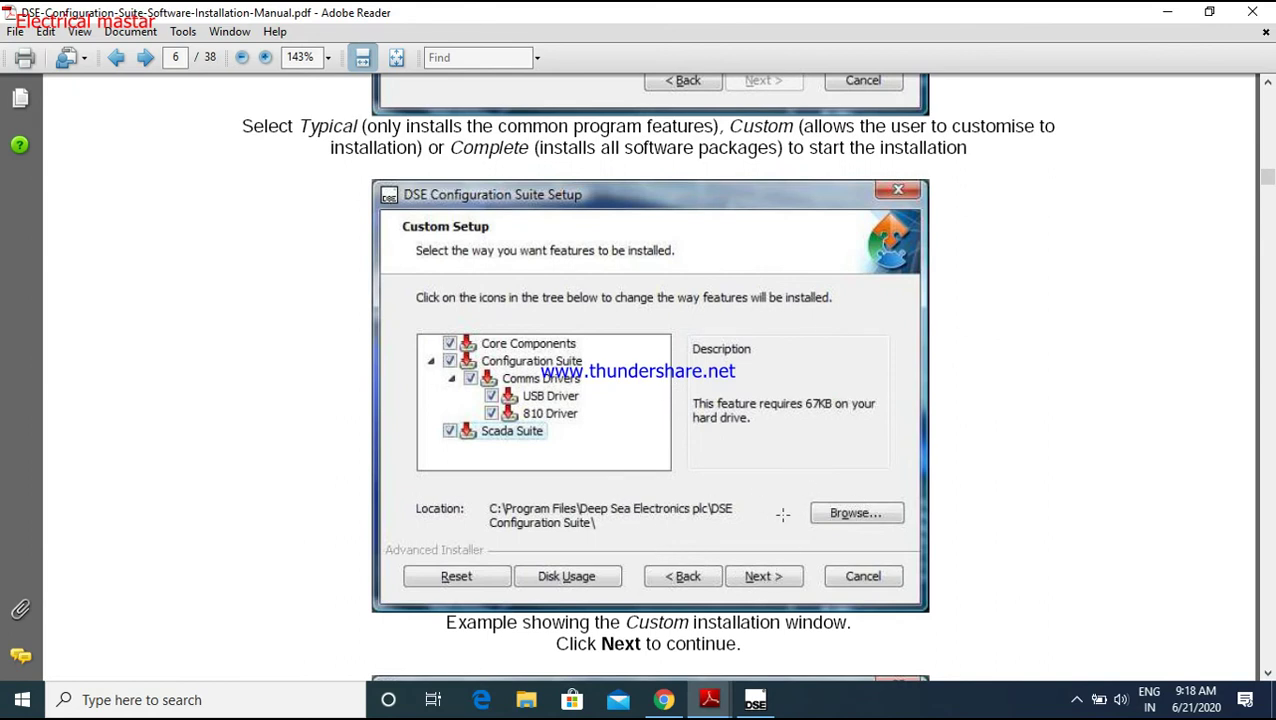
scroll(748, 578, down, 3)
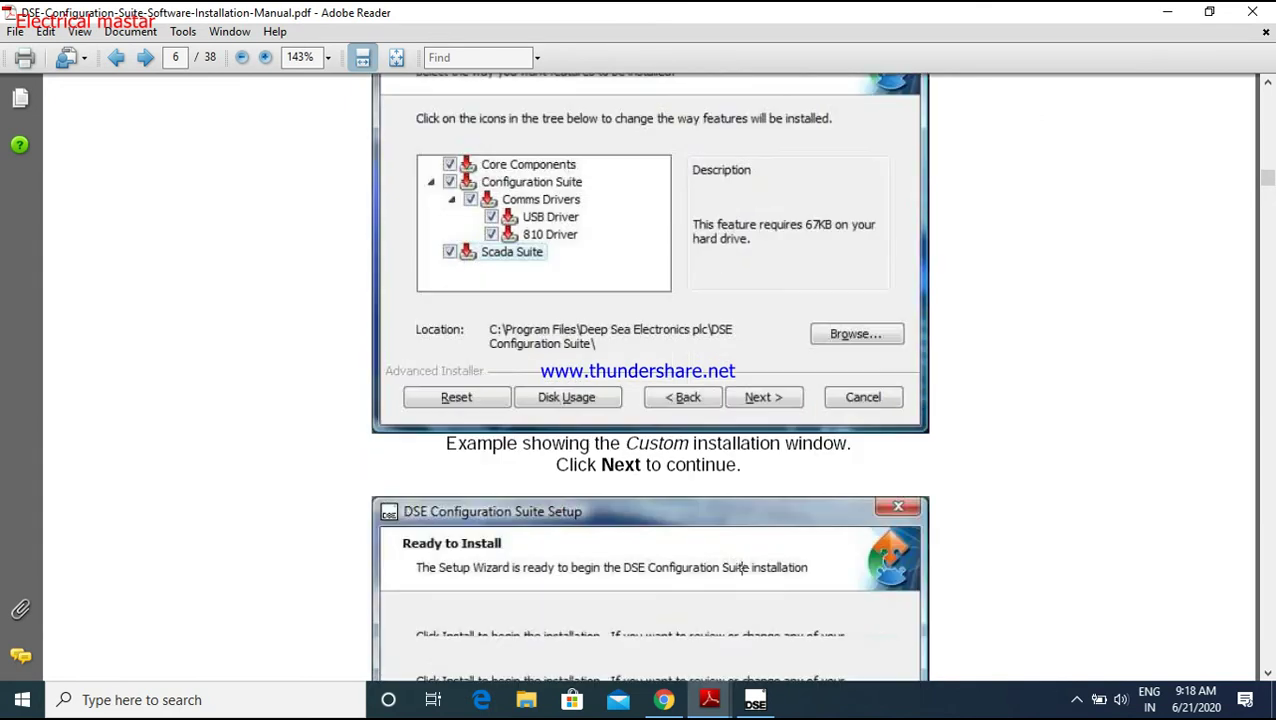
scroll(741, 567, down, 6)
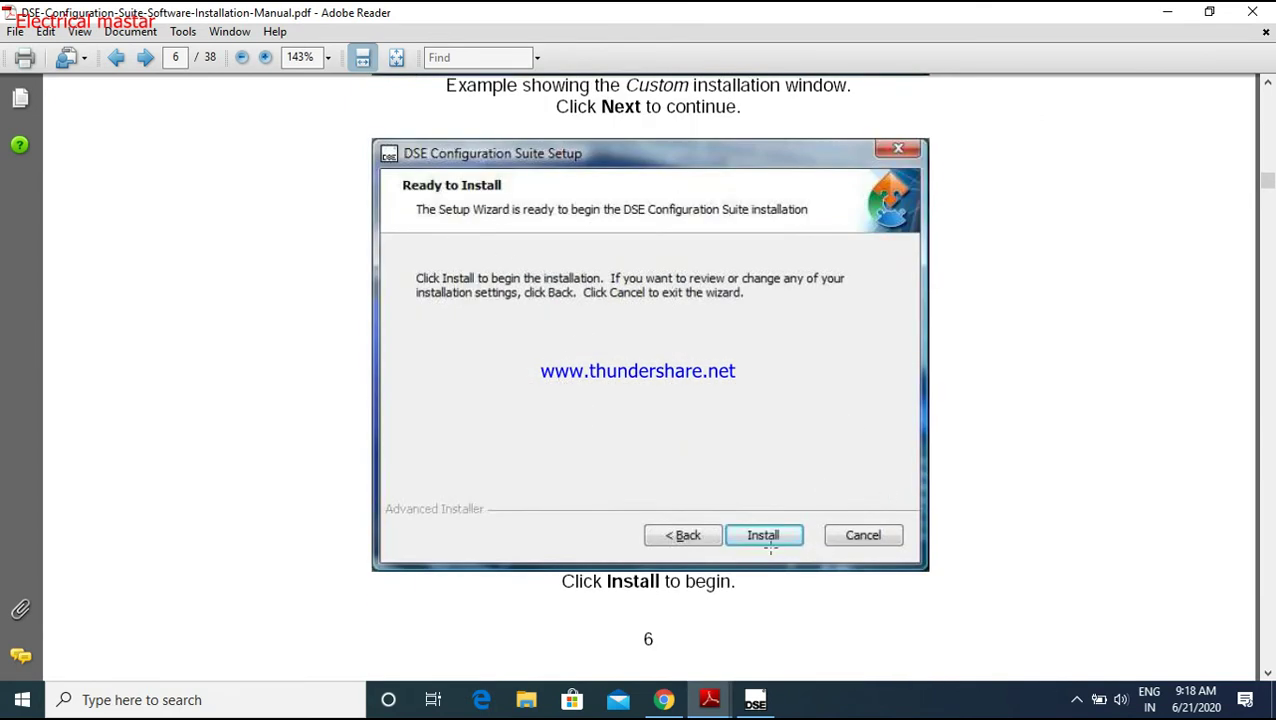
scroll(741, 540, down, 5)
scroll(741, 519, down, 7)
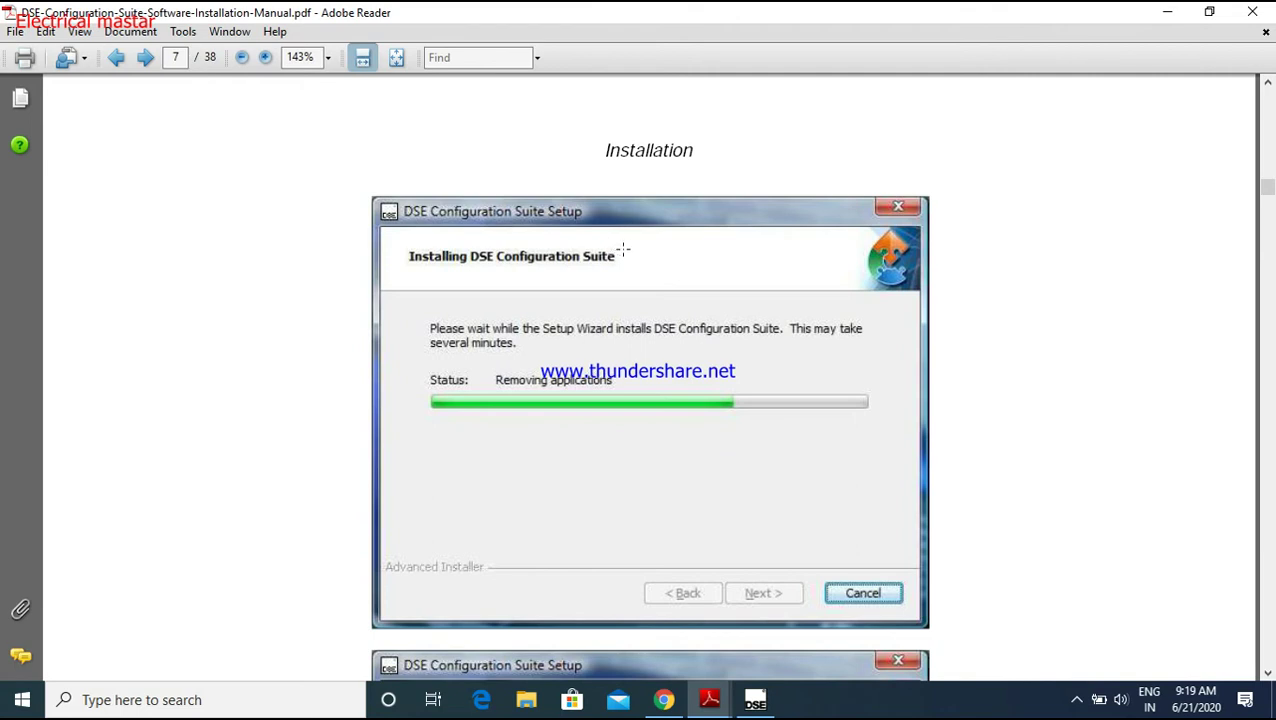
Scroll past the Username/Password and update-check screenshots to page 8's module selection list.
scroll(622, 249, down, 4)
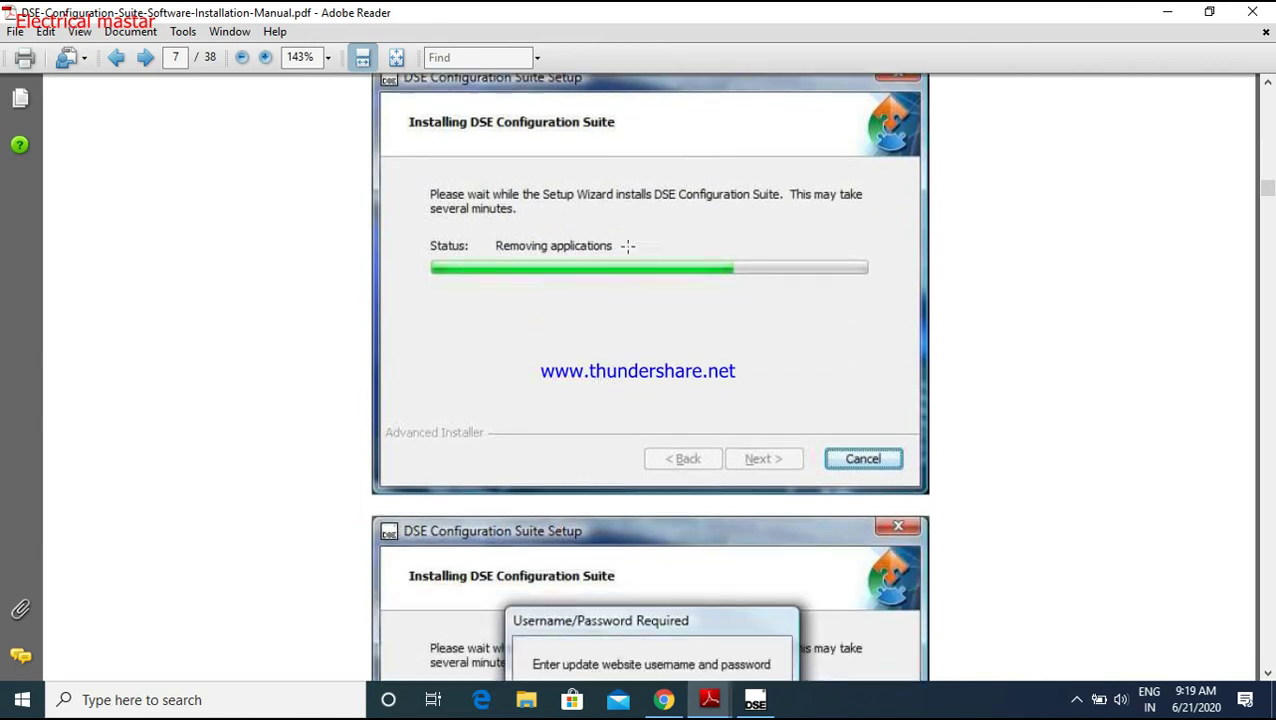
scroll(622, 236, down, 2)
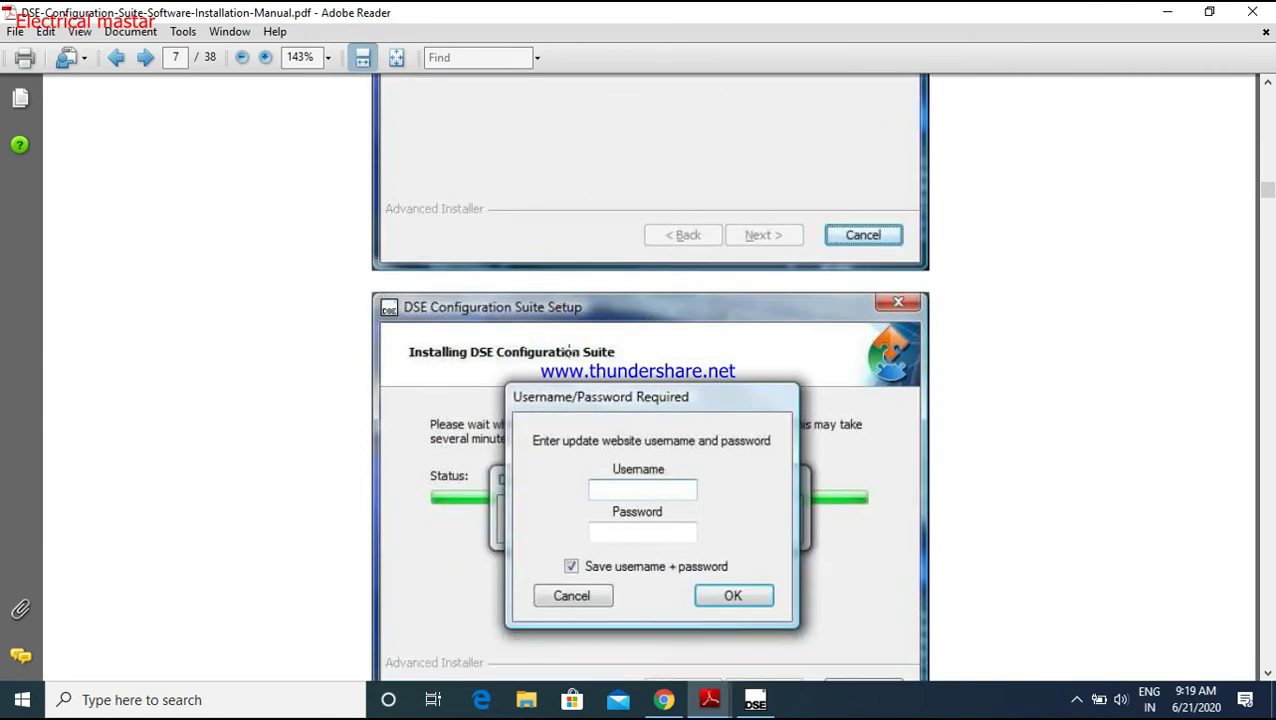
scroll(758, 280, up, 3)
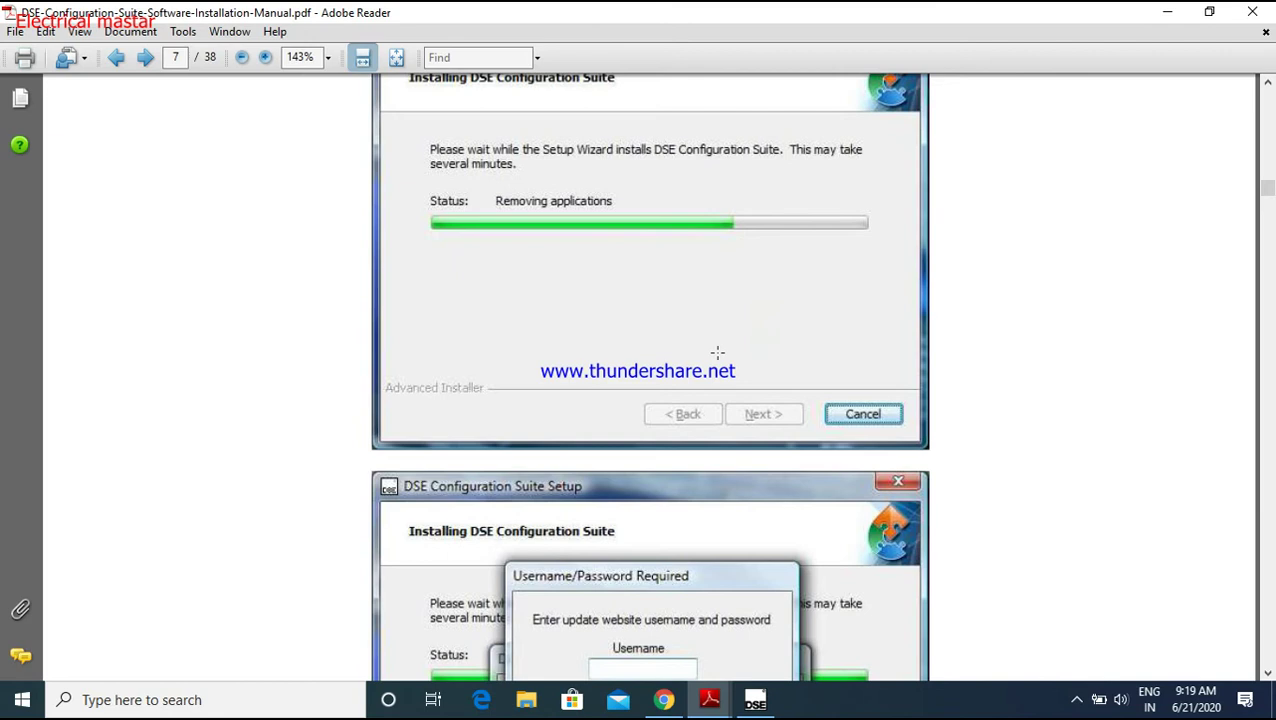
scroll(716, 352, down, 4)
scroll(585, 310, down, 2)
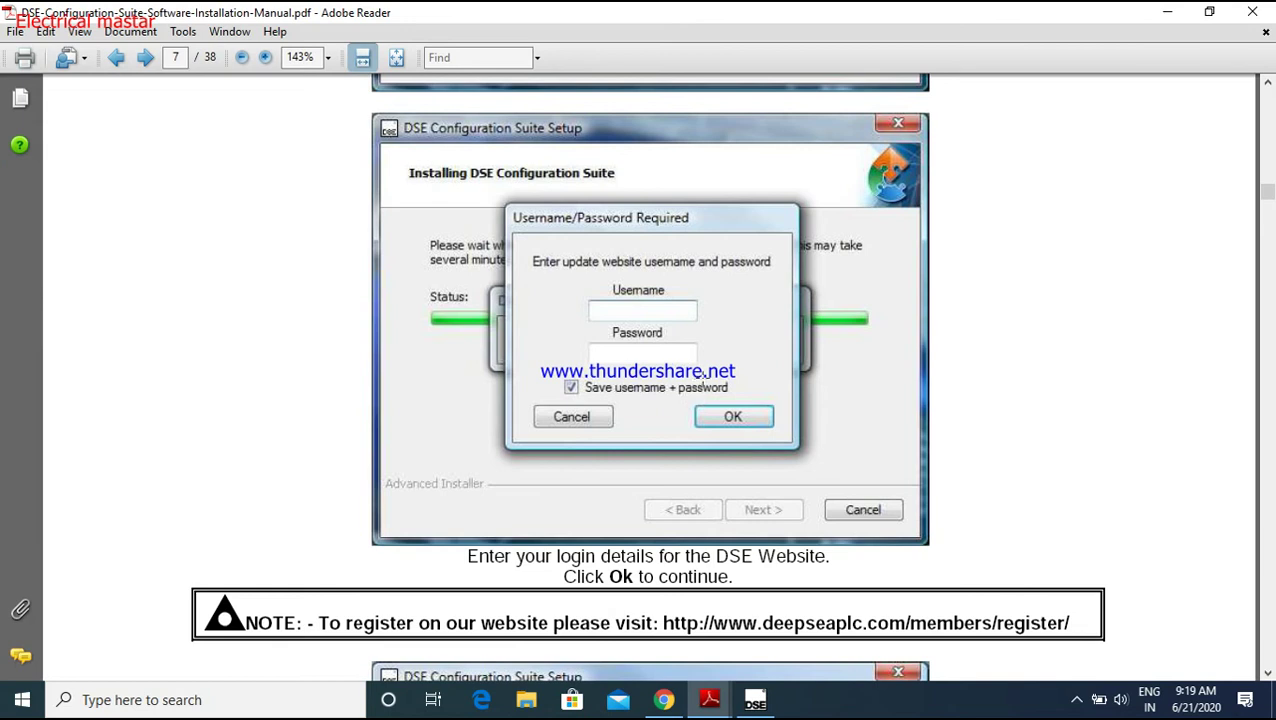
scroll(765, 416, down, 4)
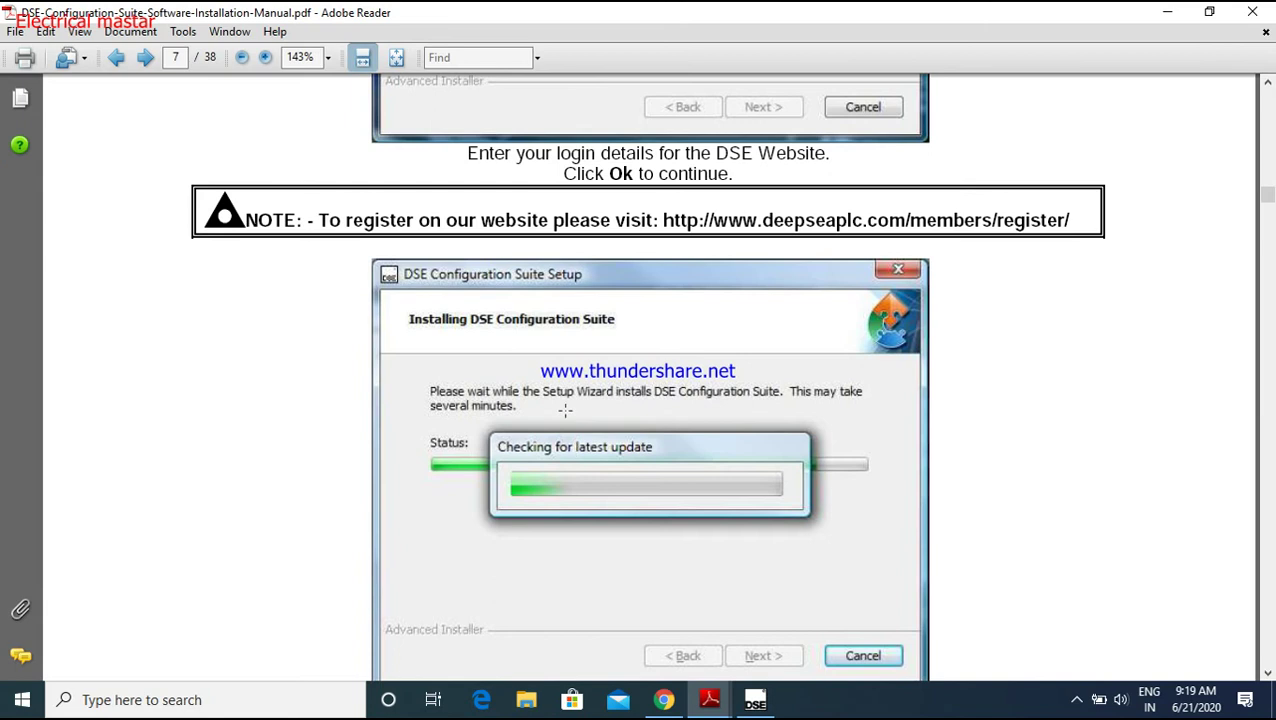
scroll(663, 344, down, 6)
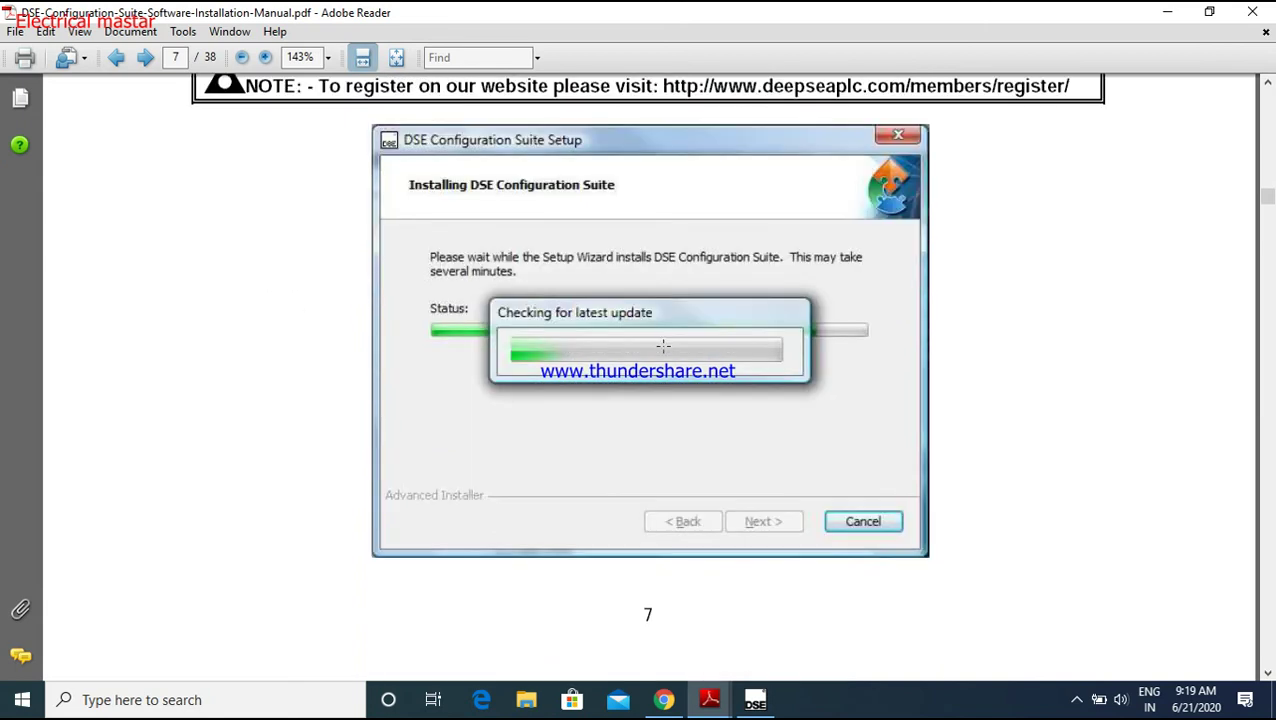
scroll(663, 344, down, 2)
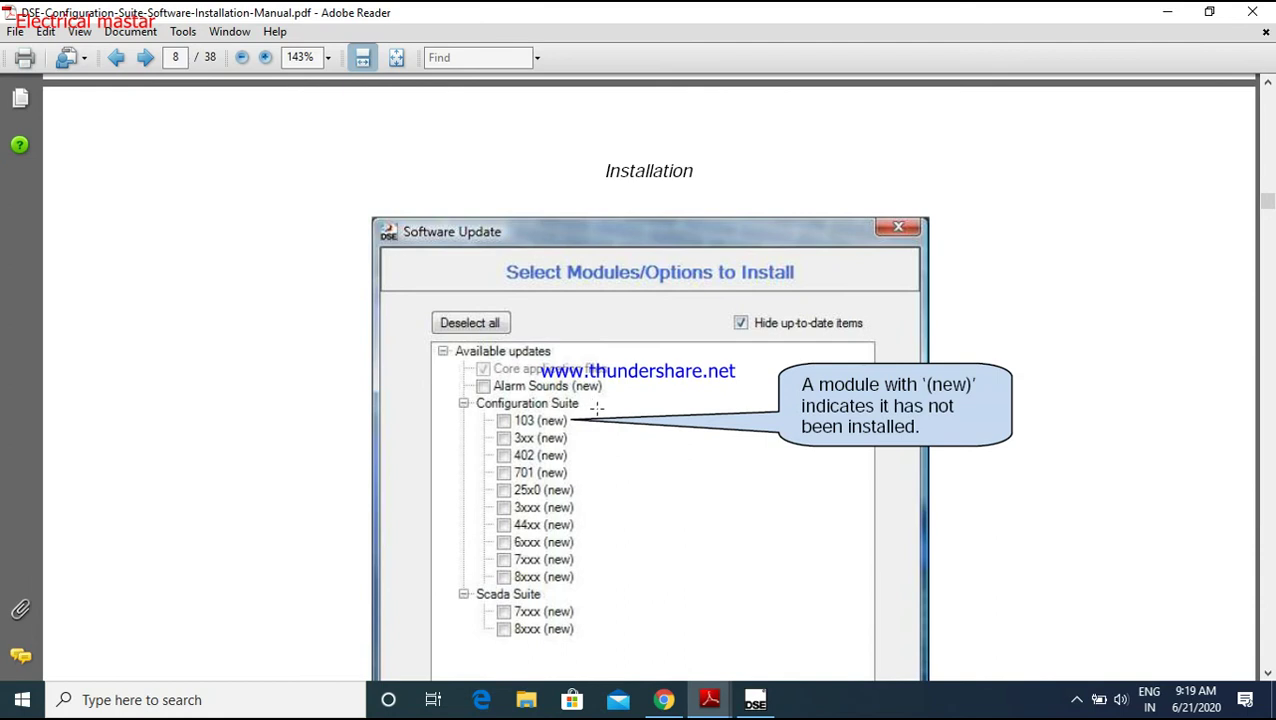
scroll(619, 431, up, 1)
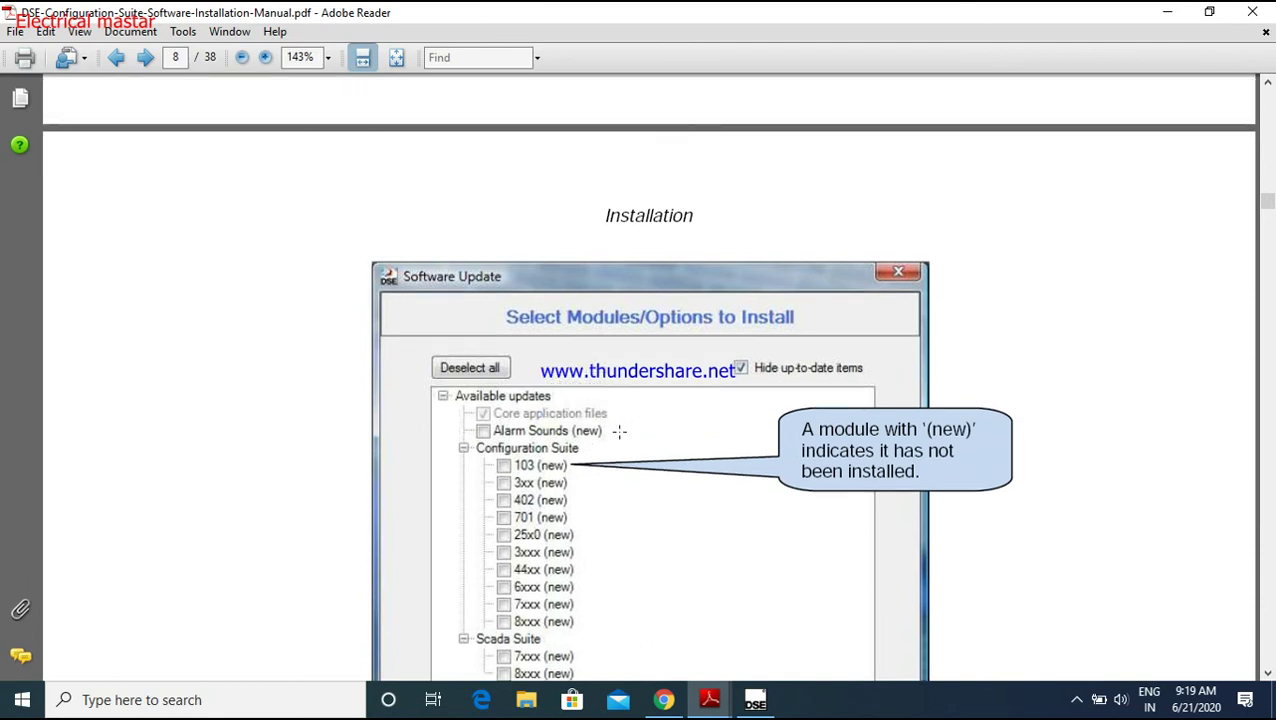
scroll(619, 431, down, 5)
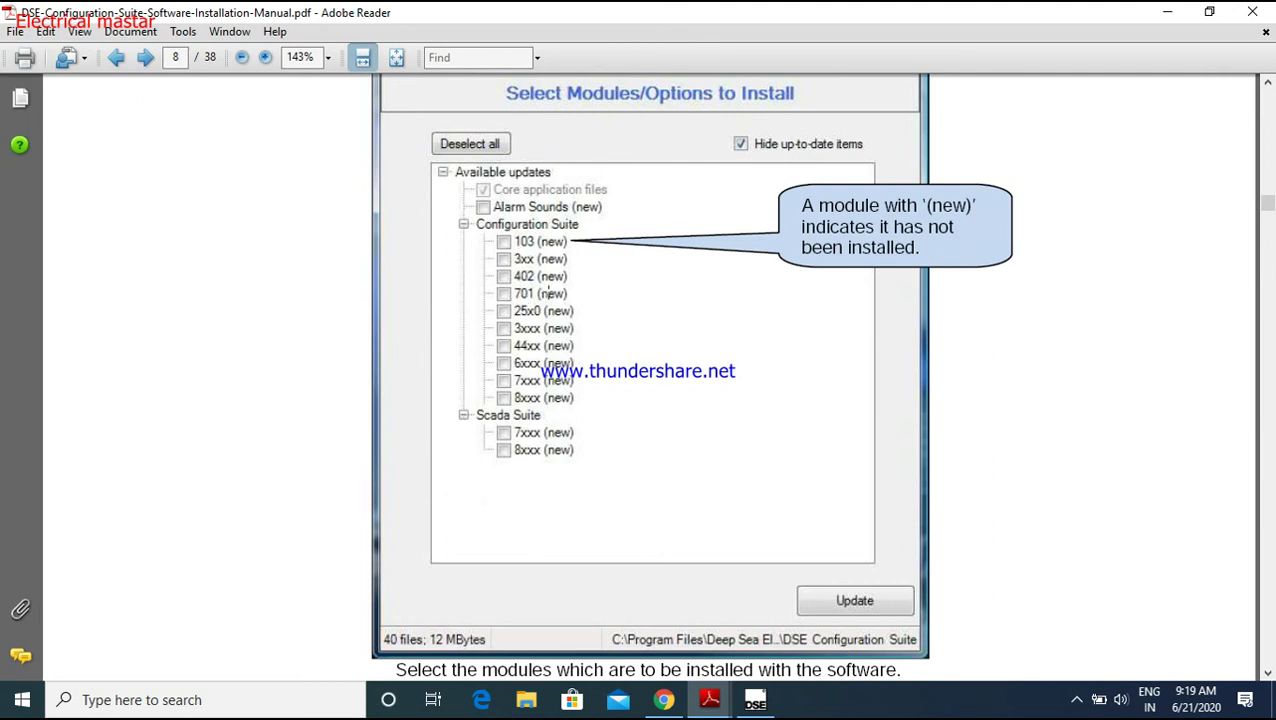
scroll(640, 242, up, 3)
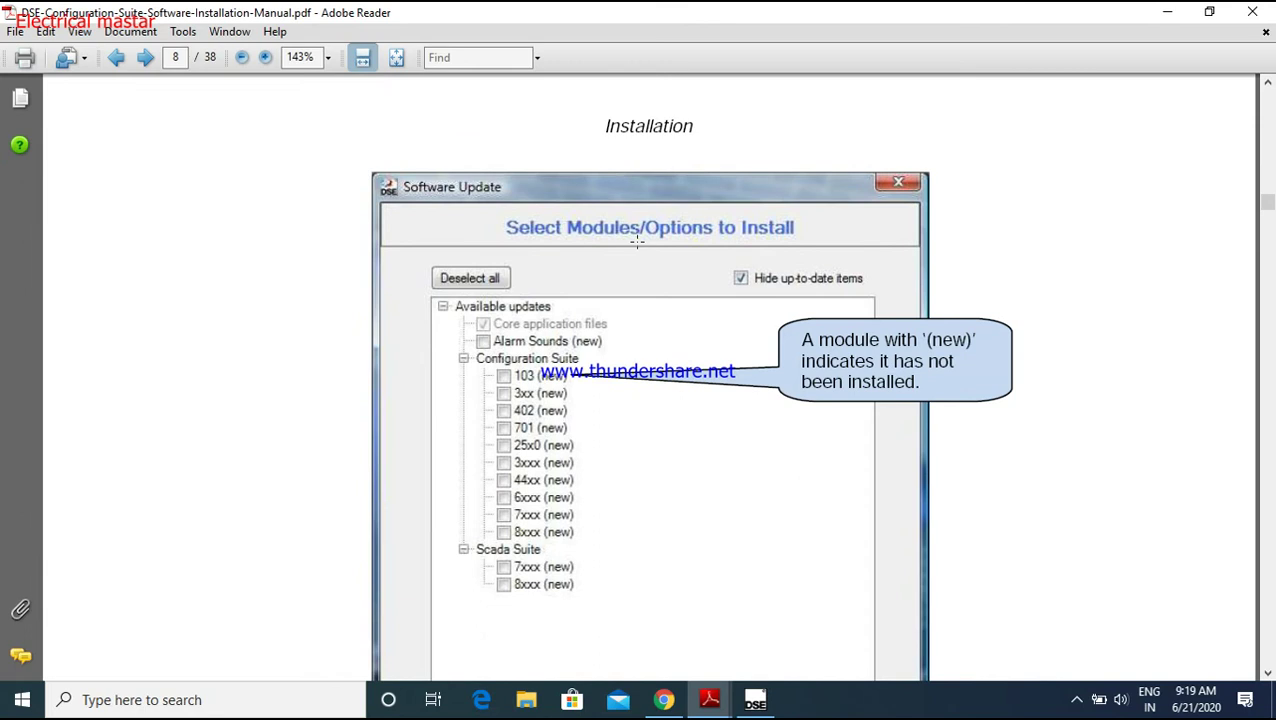
scroll(637, 242, down, 2)
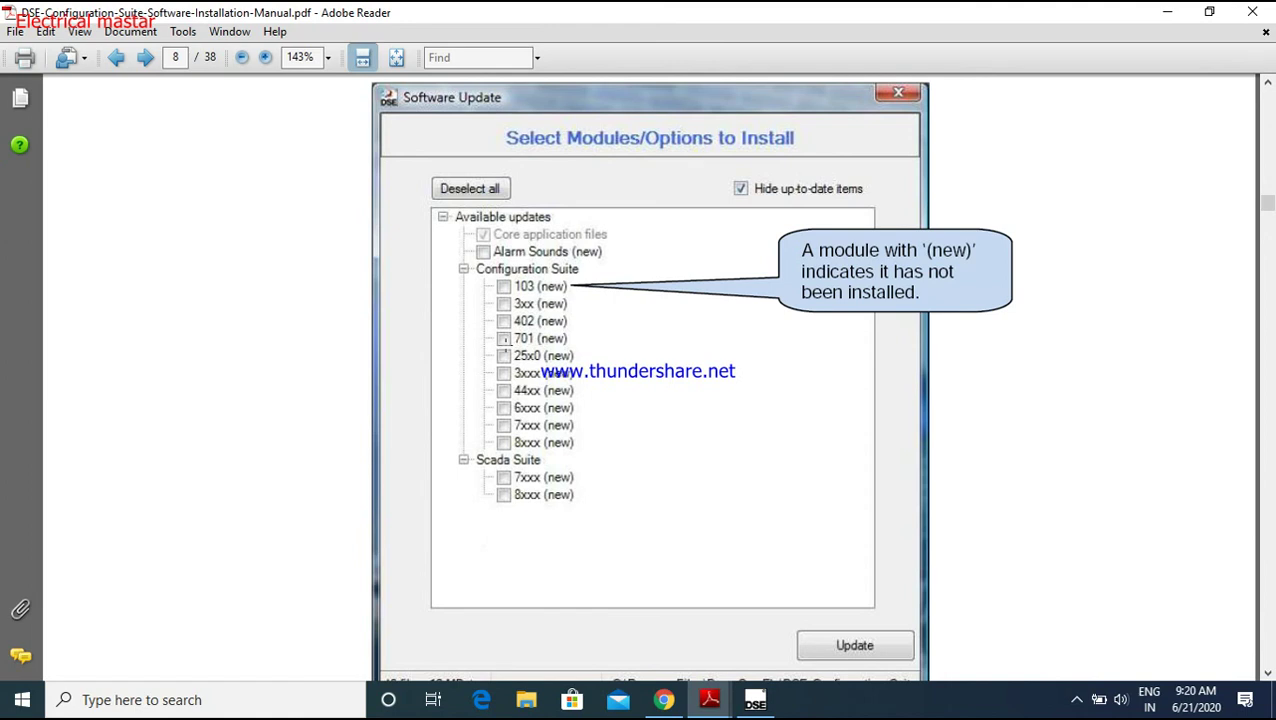
scroll(551, 327, down, 4)
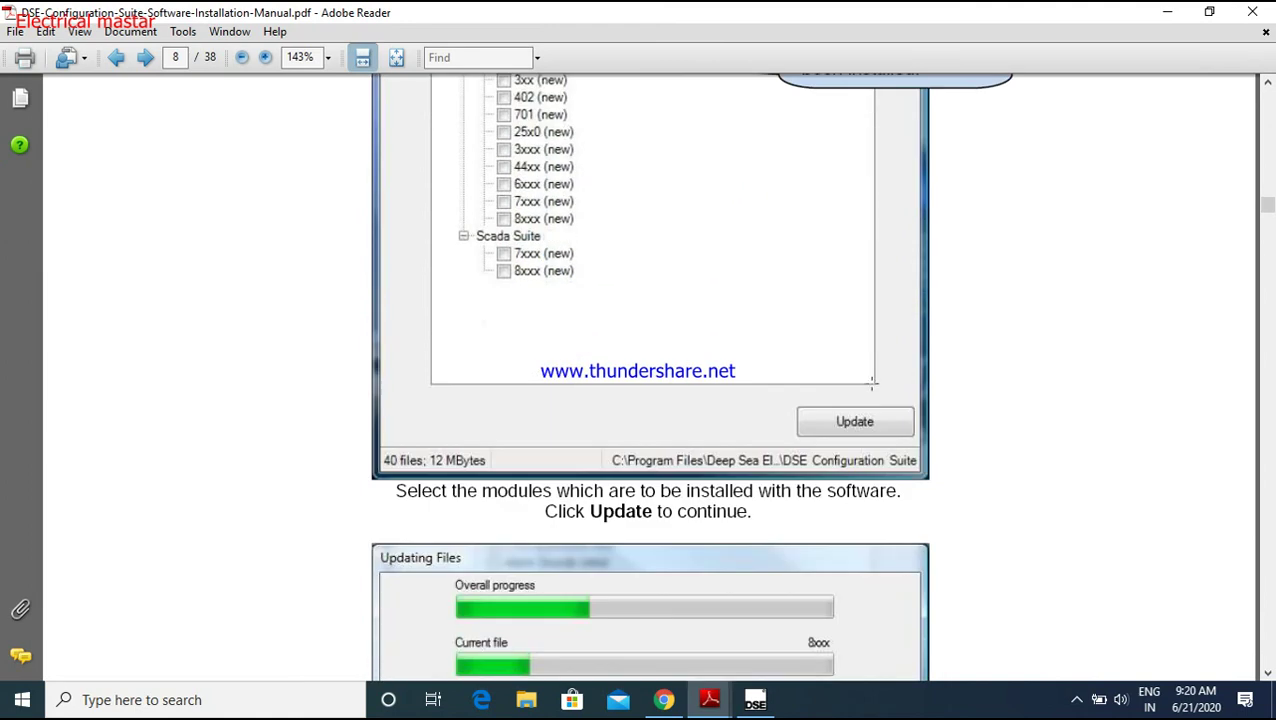
Scroll the manual to the Finish step on page 8, then bring up the DSE Configuration Suite window.
scroll(860, 420, down, 3)
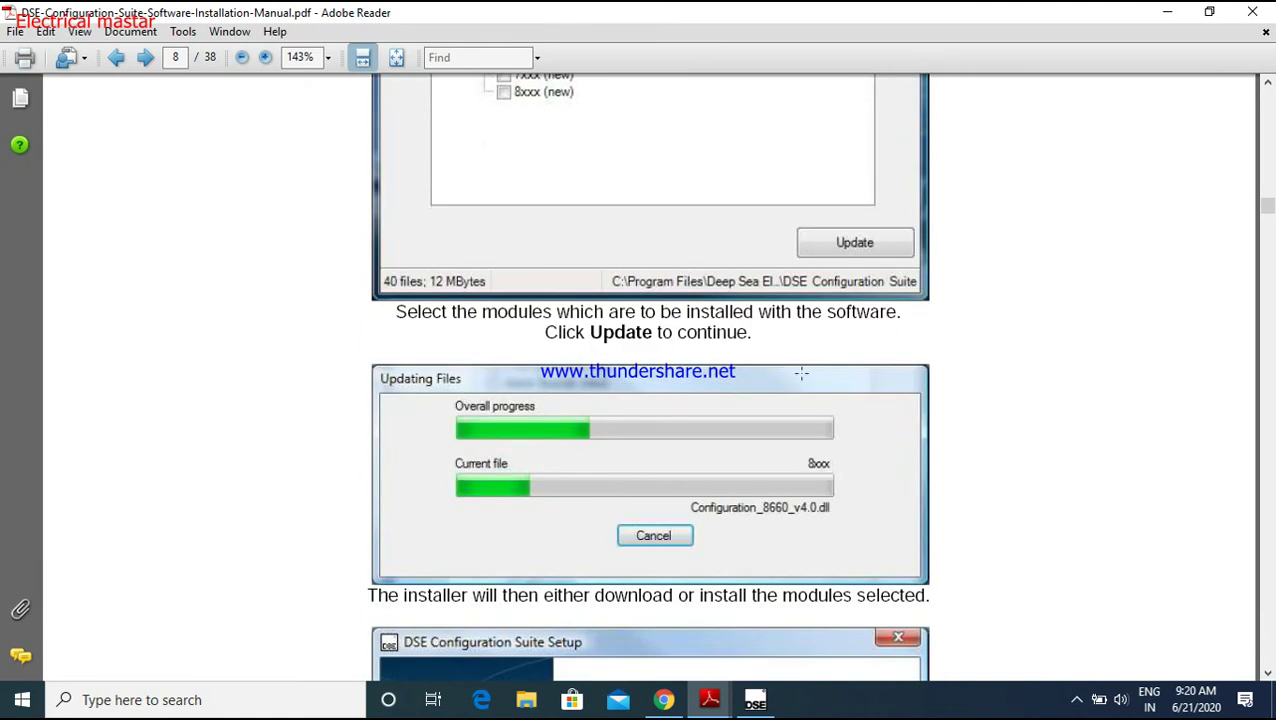
scroll(721, 453, down, 4)
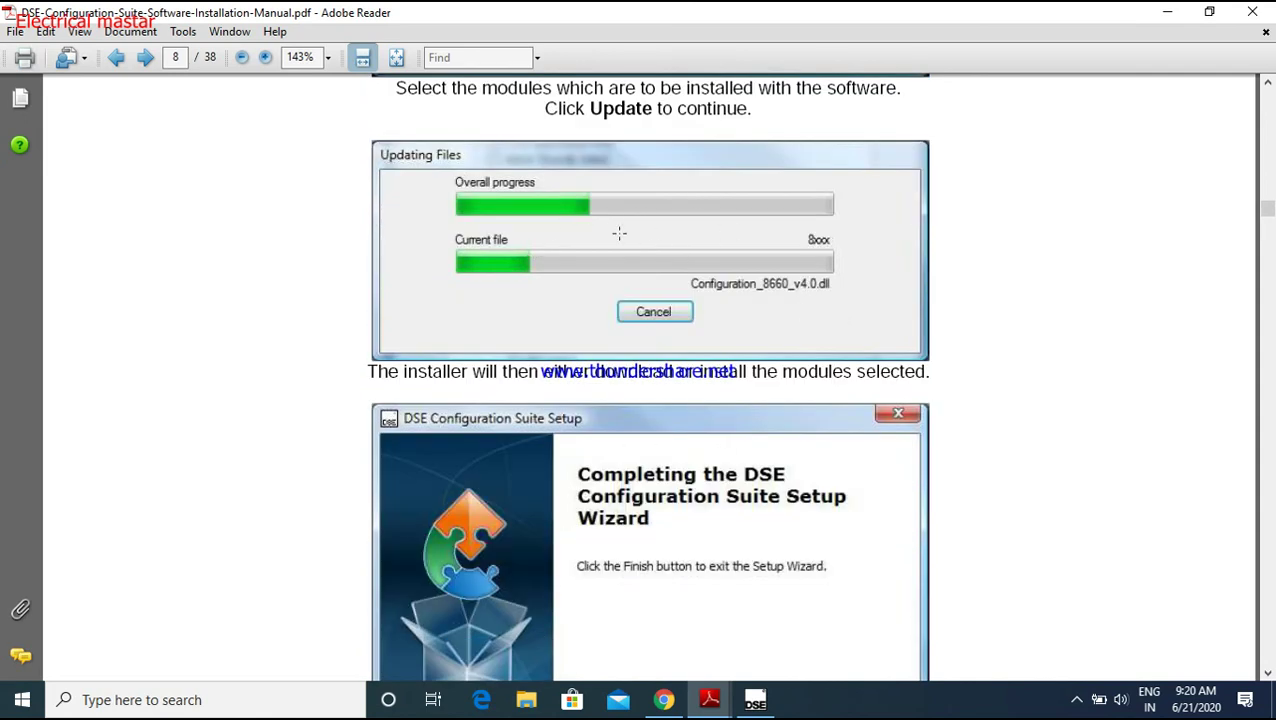
scroll(618, 233, down, 3)
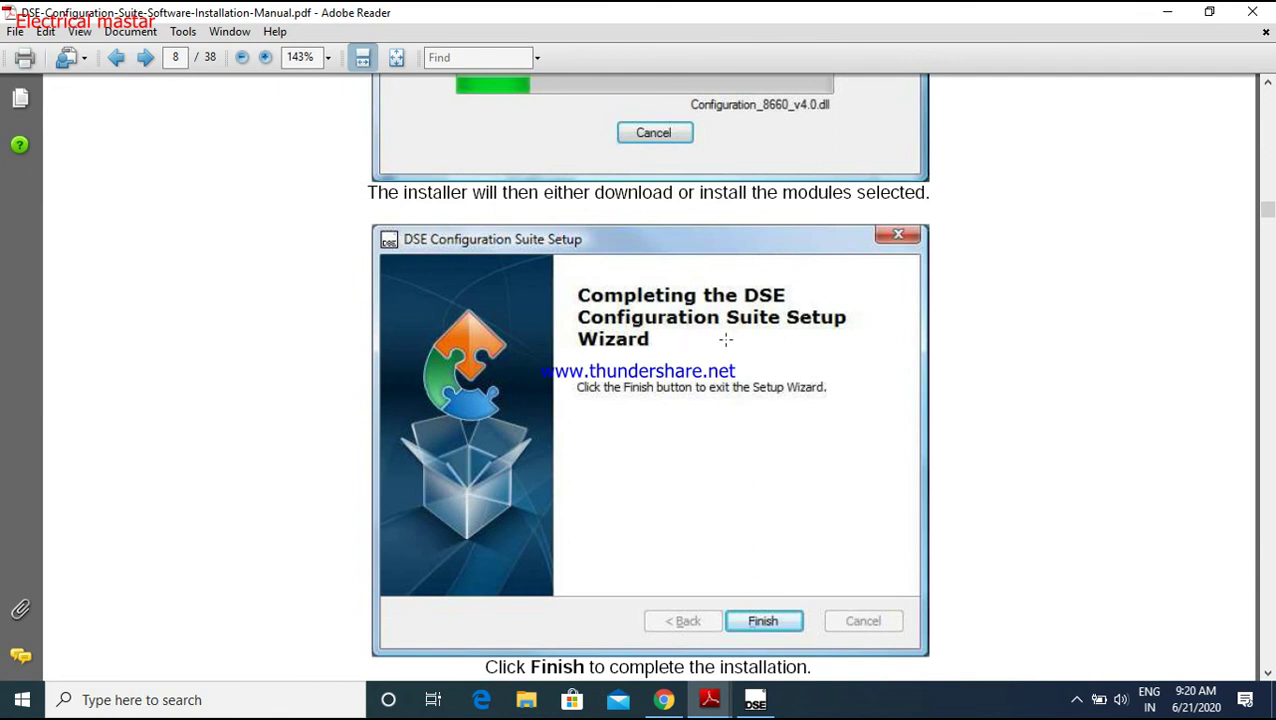
scroll(757, 400, down, 2)
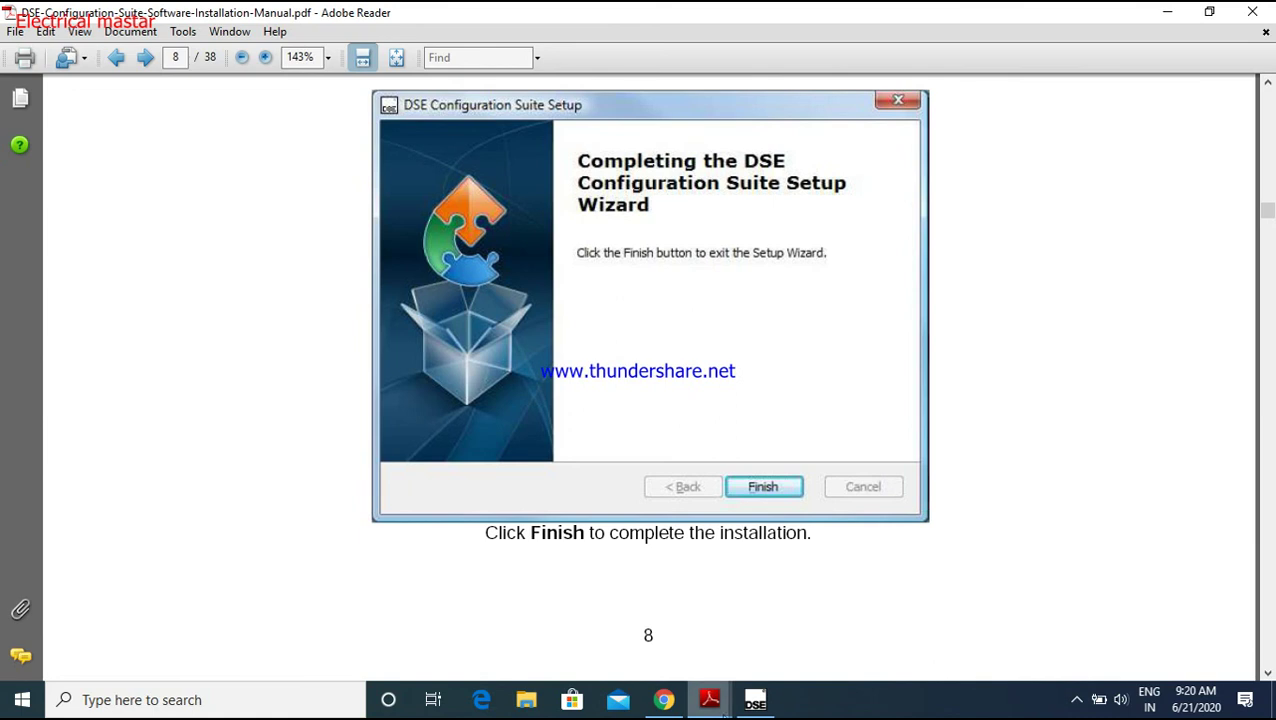
click(755, 692)
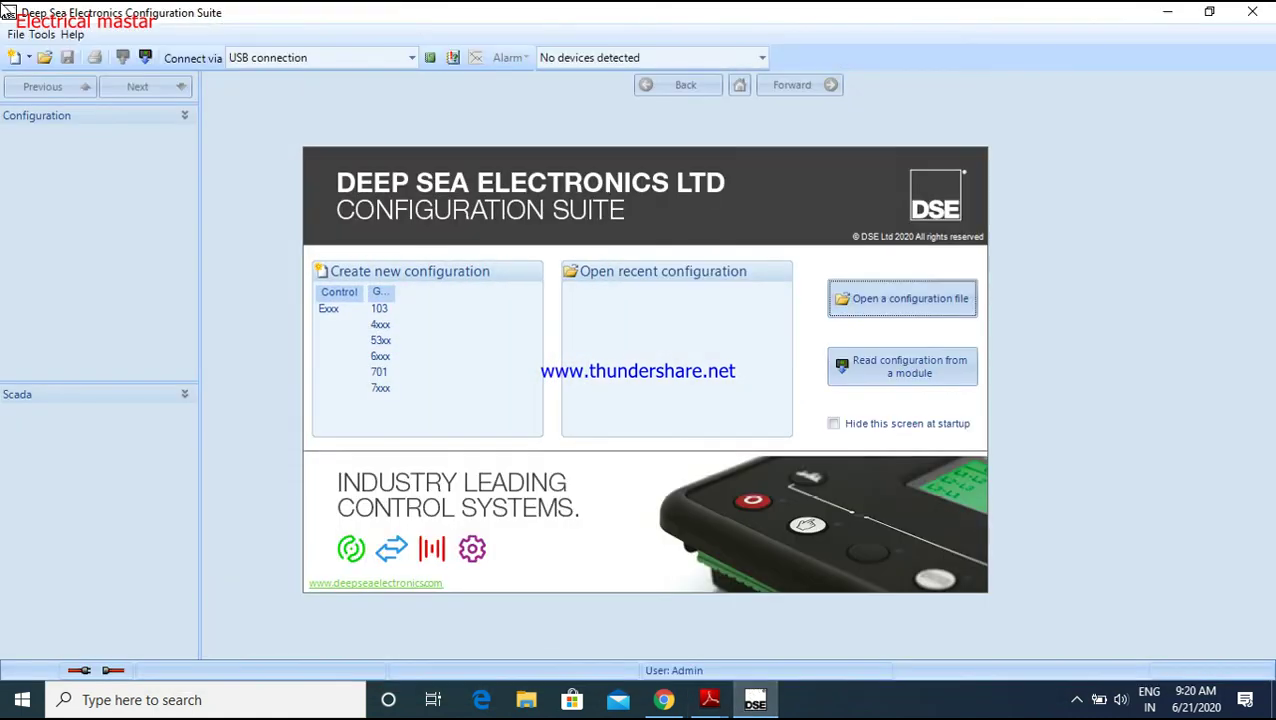